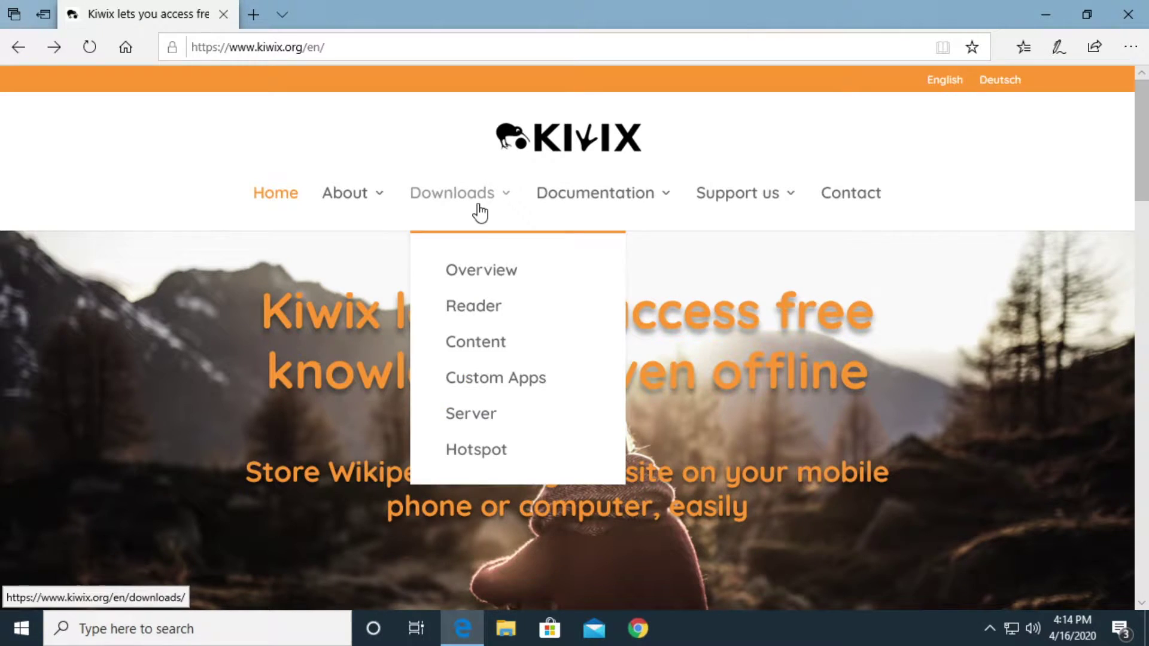
# Open the Kiwix Reader download page and view the versions offered for desktop computers and mobile devices
pyautogui.moveTo(519, 227)
pyautogui.click(494, 310)
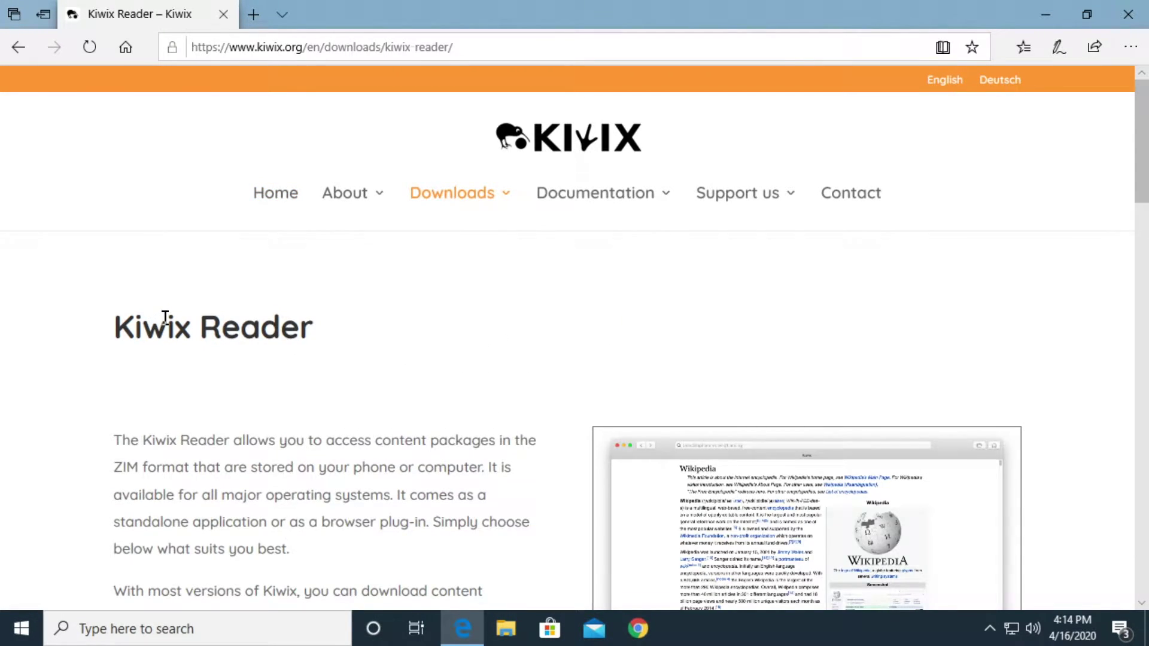
pyautogui.scroll(-6, 164, 323)
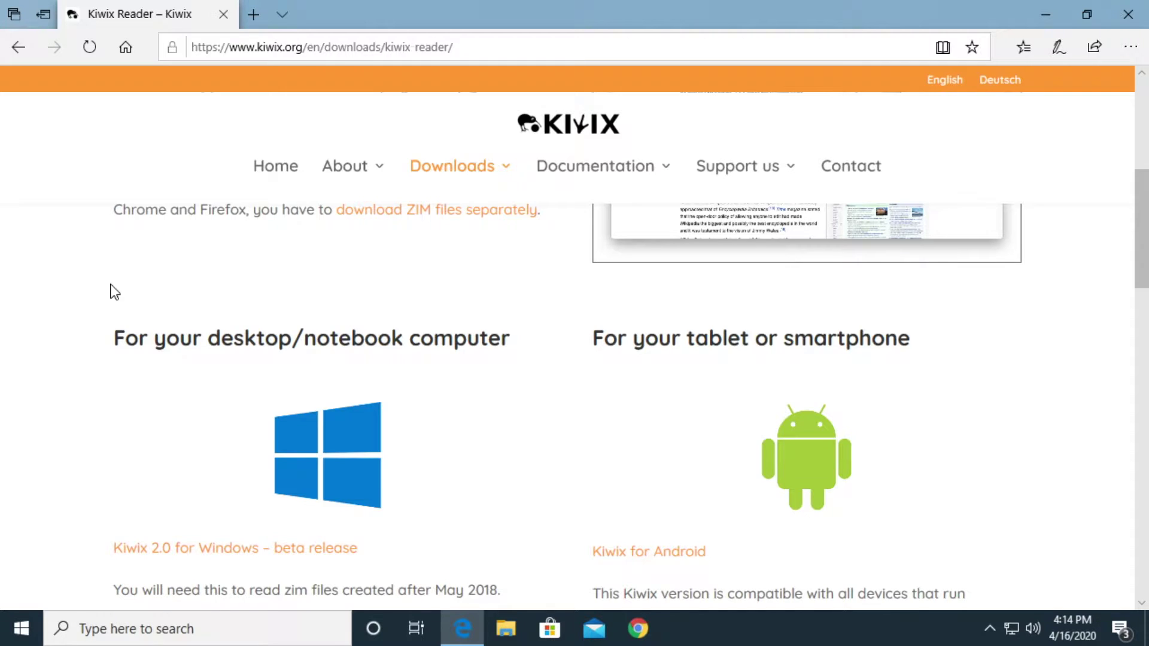
# Open the Content Packages page and go to the Kiwix Wiki list of ZIM downloads in all languages
pyautogui.moveTo(455, 192)
pyautogui.click(463, 324)
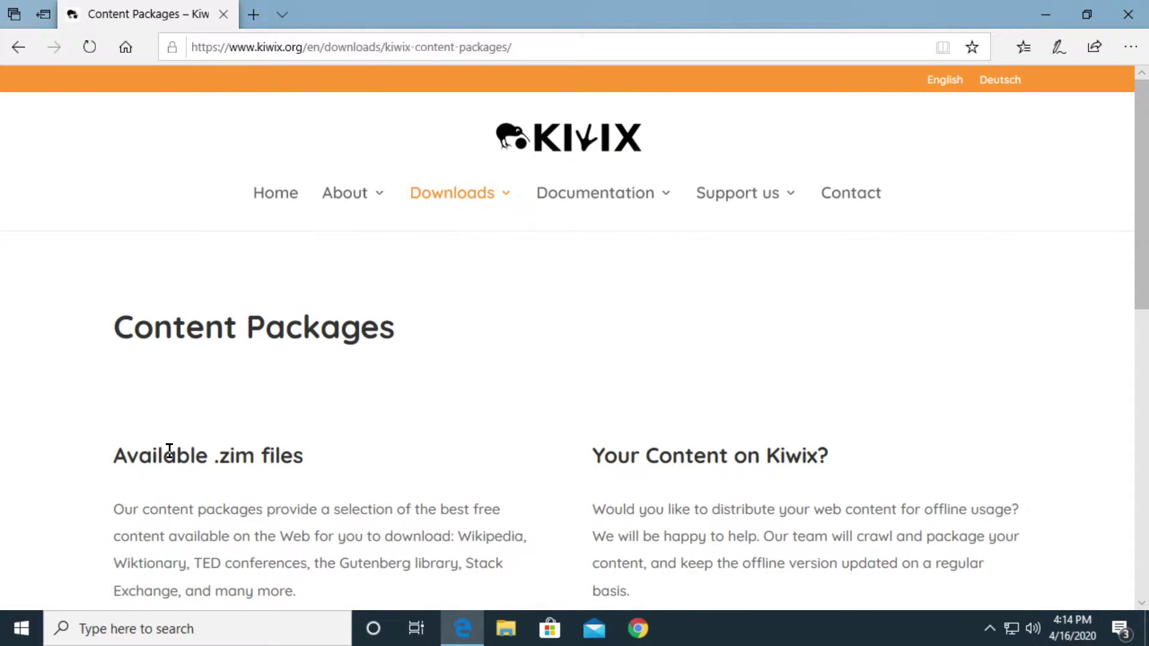
pyautogui.scroll(-5, 170, 449)
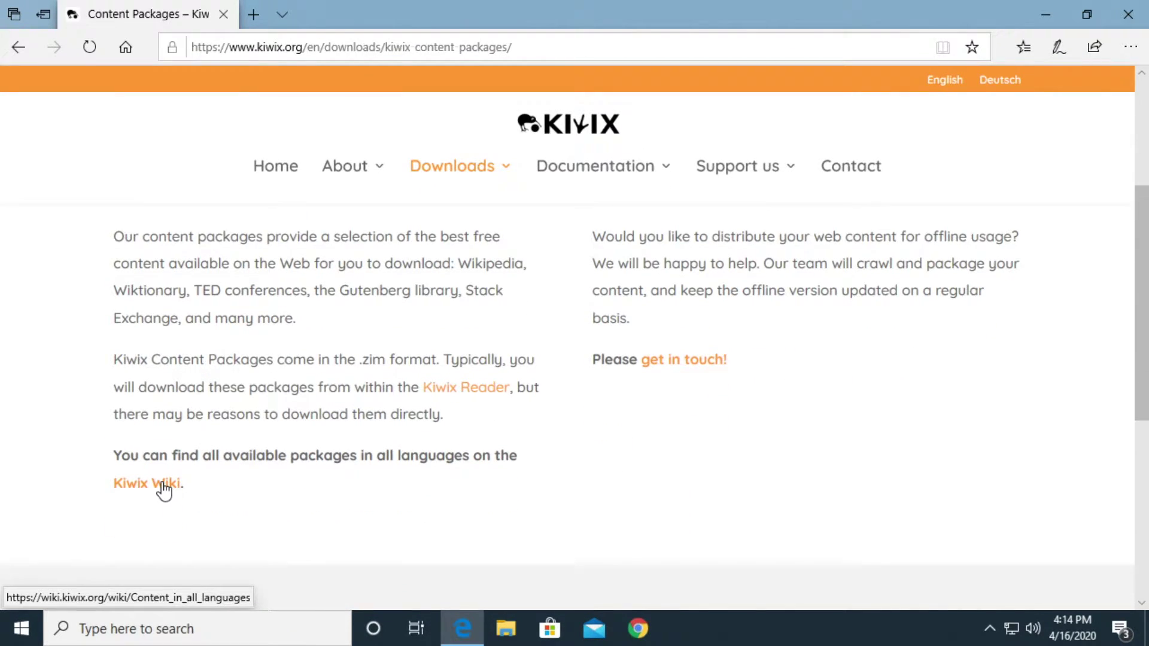
pyautogui.click(162, 486)
pyautogui.scroll(-10, 745, 378)
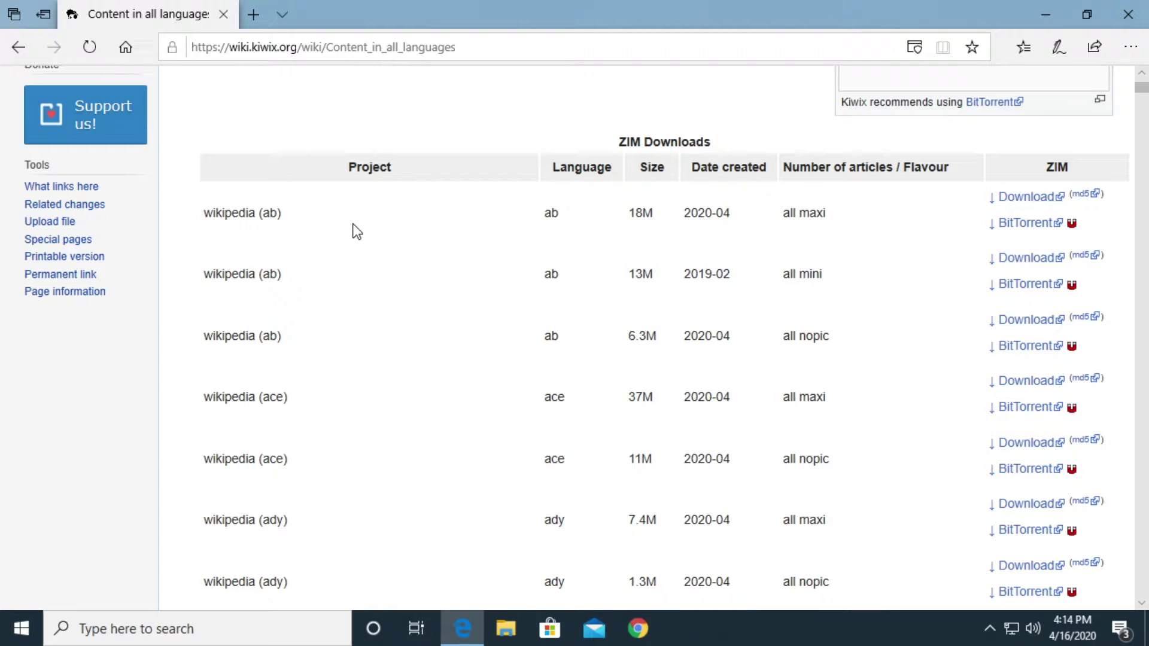
# Find "sim" on the page and examine the English Wikipedia "simple all nopic" entry and its neighbouring packages
pyautogui.hotkey('ctrl', 'f')
pyautogui.write('sim')
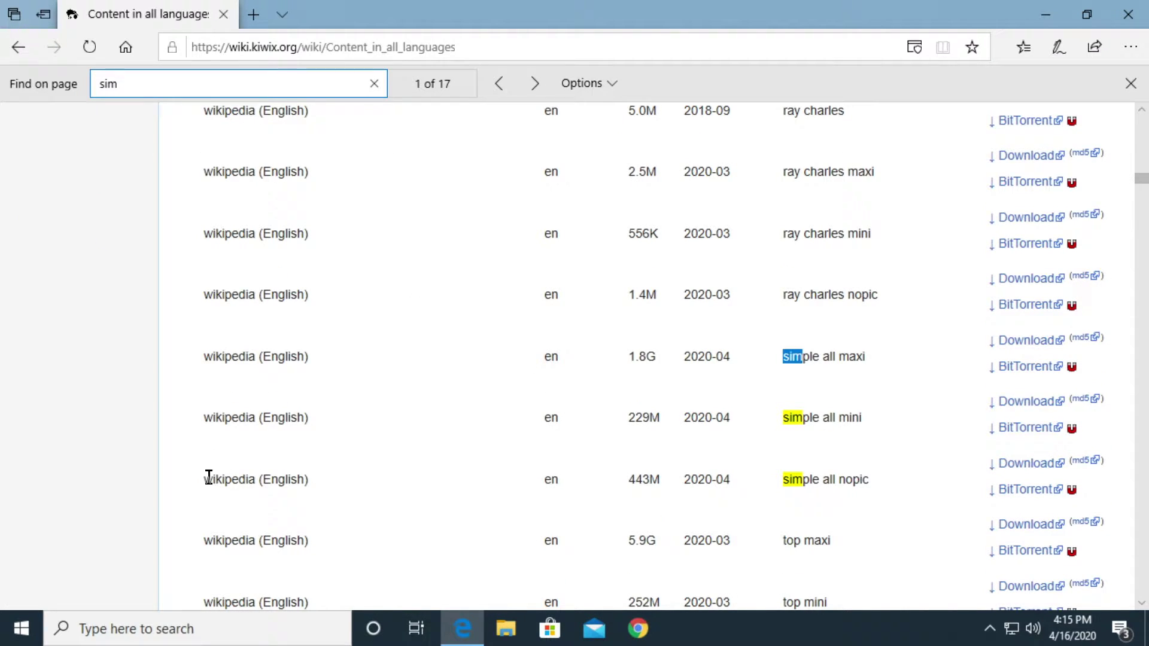
pyautogui.moveTo(205, 478); pyautogui.dragTo(888, 493)
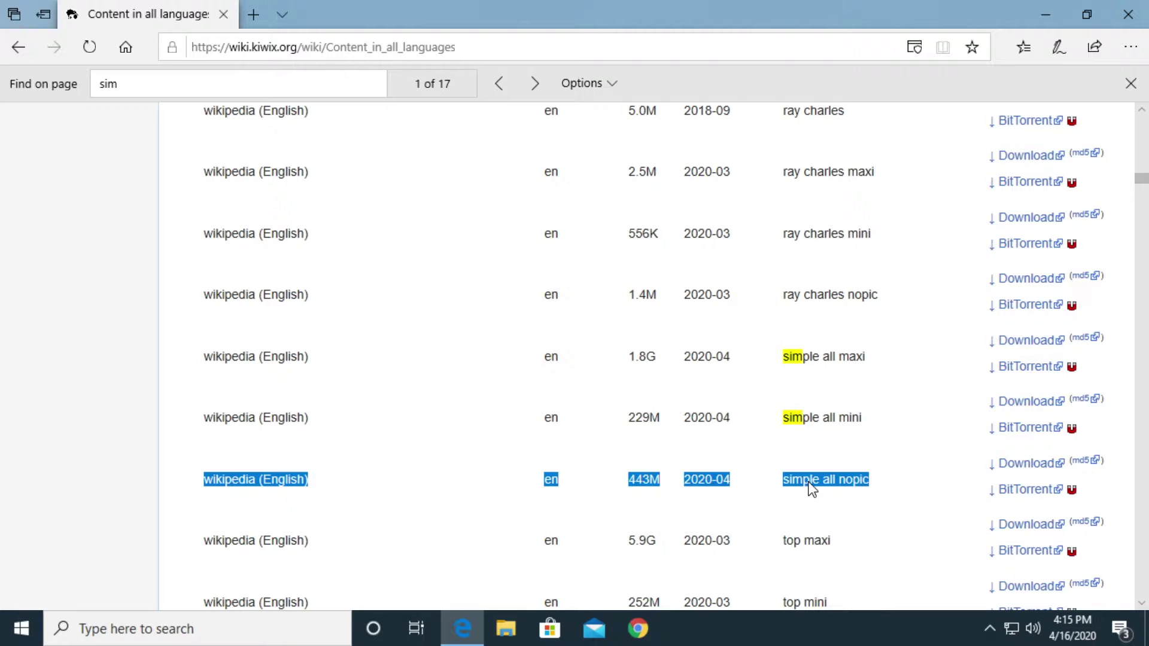
pyautogui.click(639, 508)
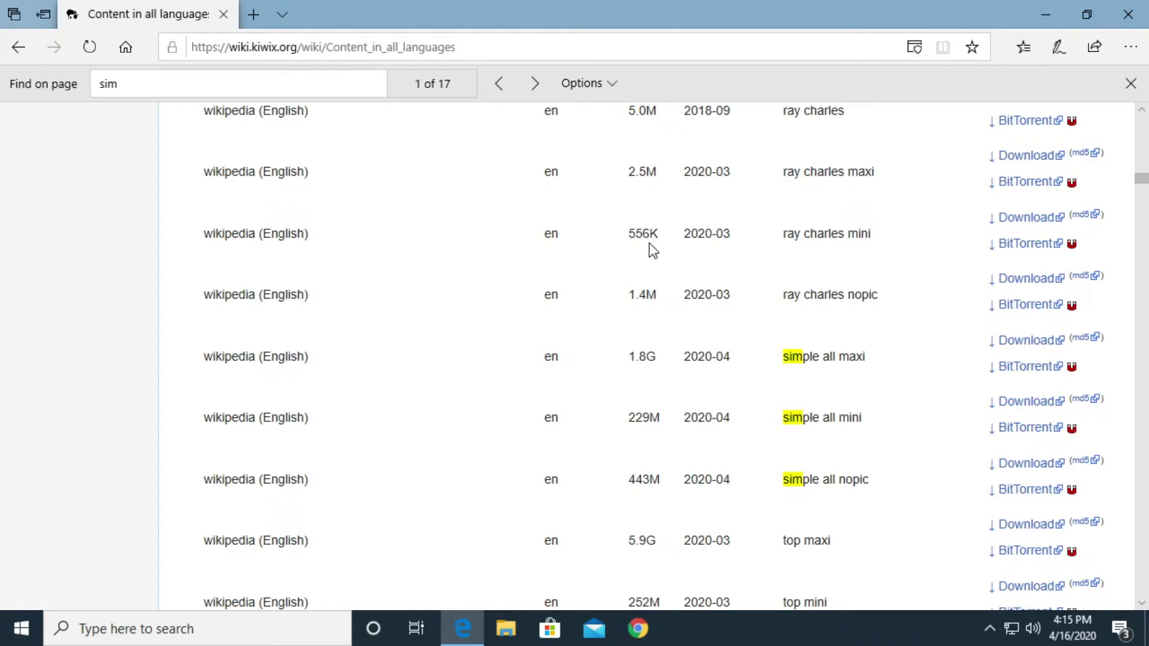
pyautogui.scroll(1, 652, 275)
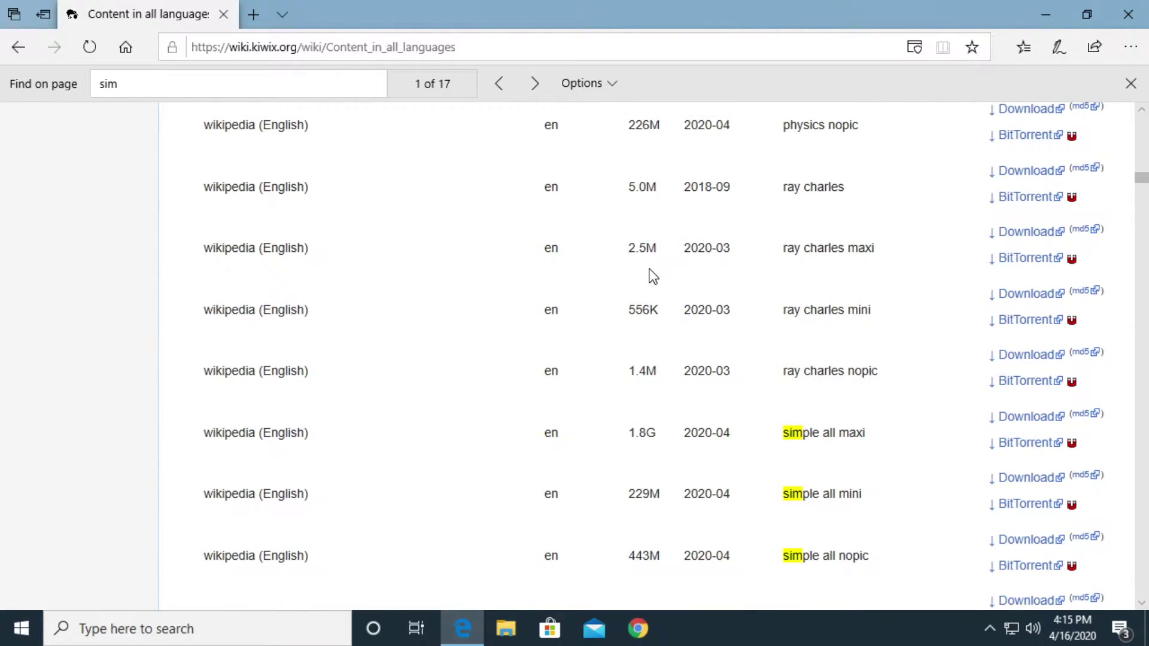
pyautogui.scroll(-1, 652, 277)
pyautogui.scroll(-2, 650, 269)
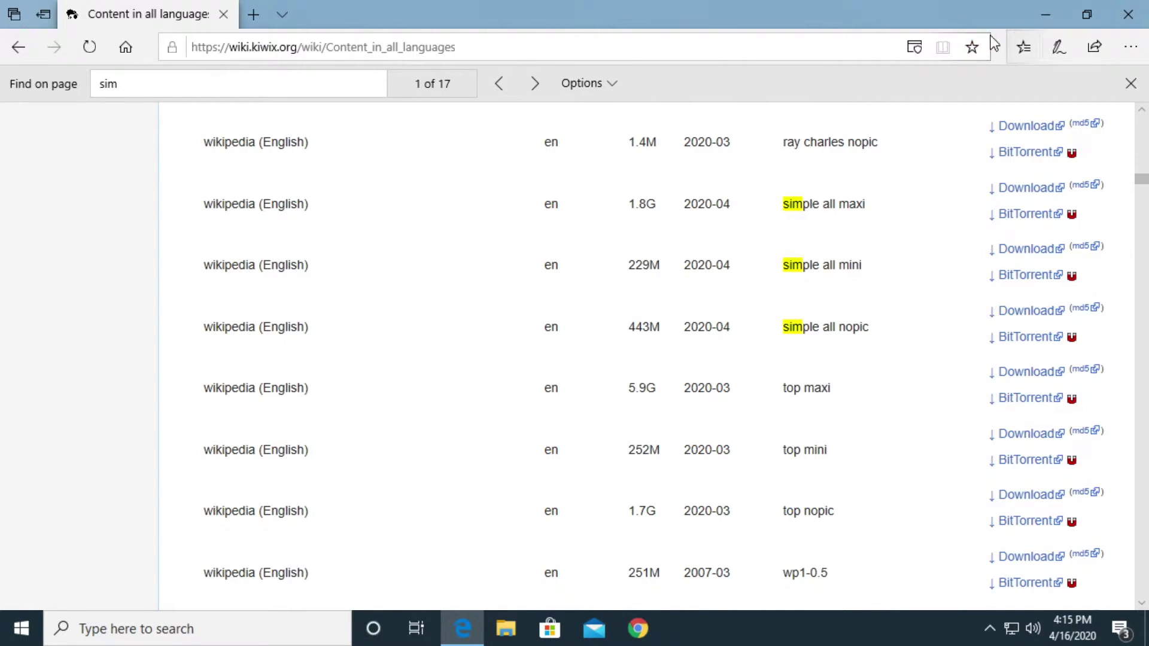
# Minimize the browser and open the Microsoft Store
pyautogui.click(1046, 13)
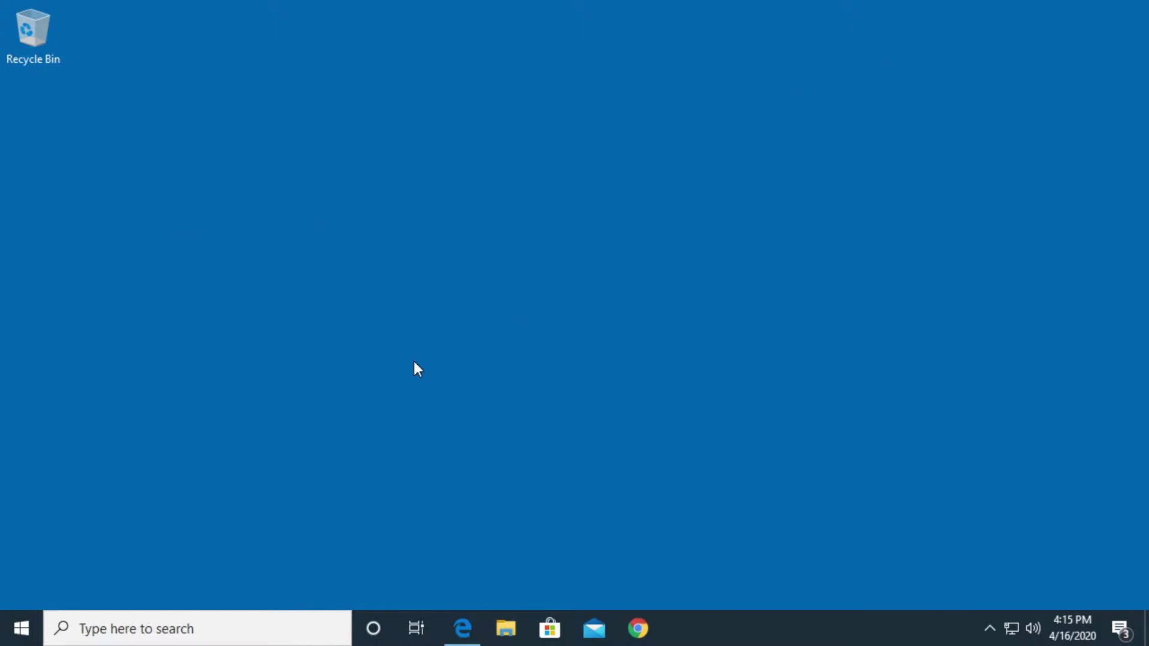
pyautogui.click(132, 629)
pyautogui.write('sot')
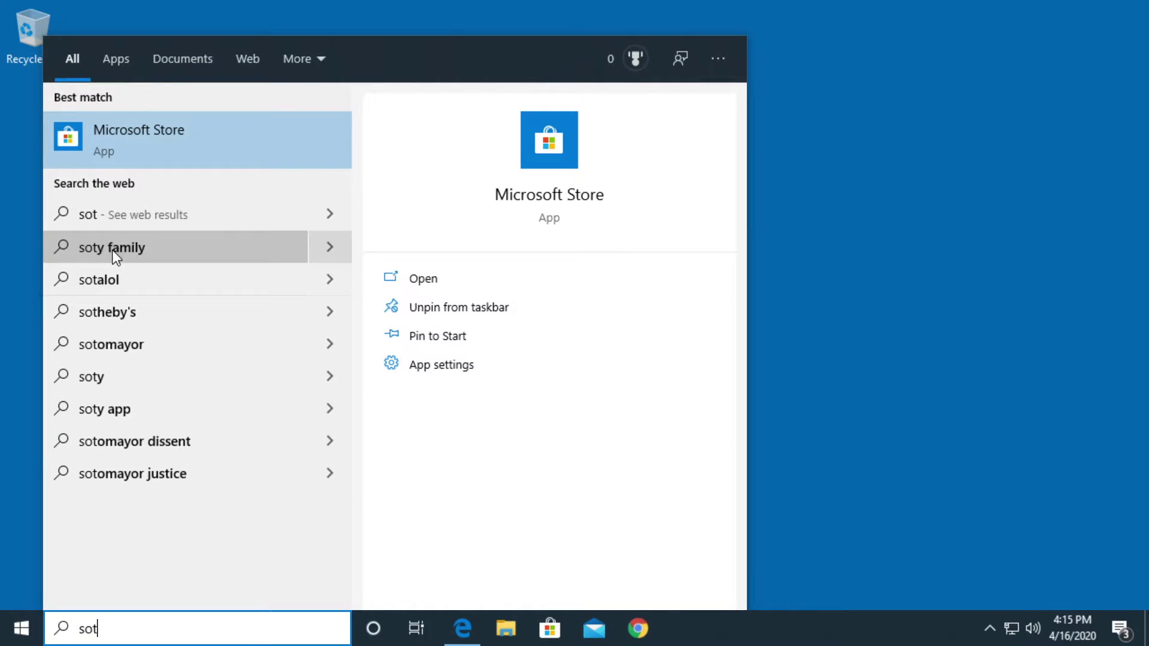
pyautogui.click(132, 140)
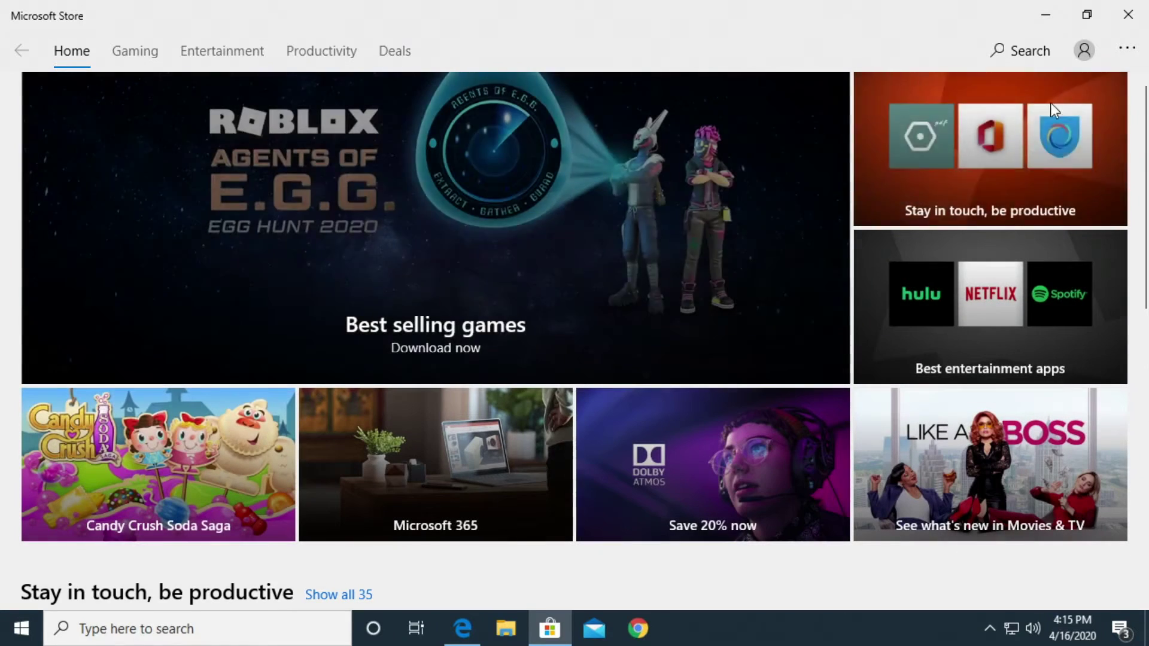
# Search the store for "kiwix"
pyautogui.click(1017, 48)
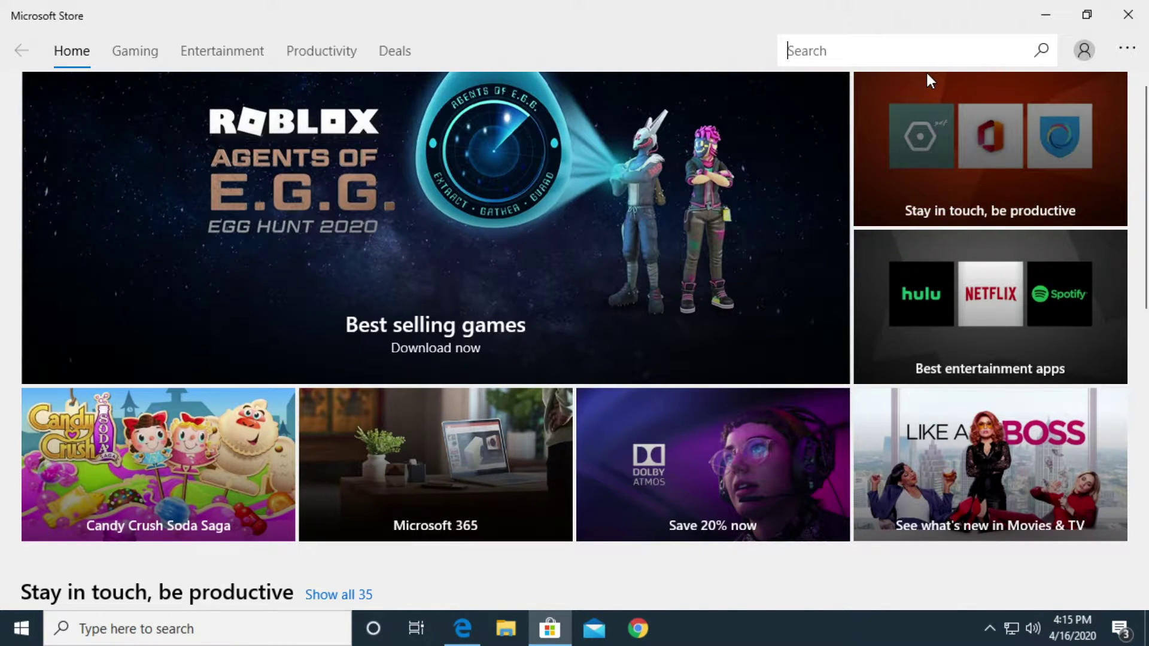
pyautogui.write('kiwix')
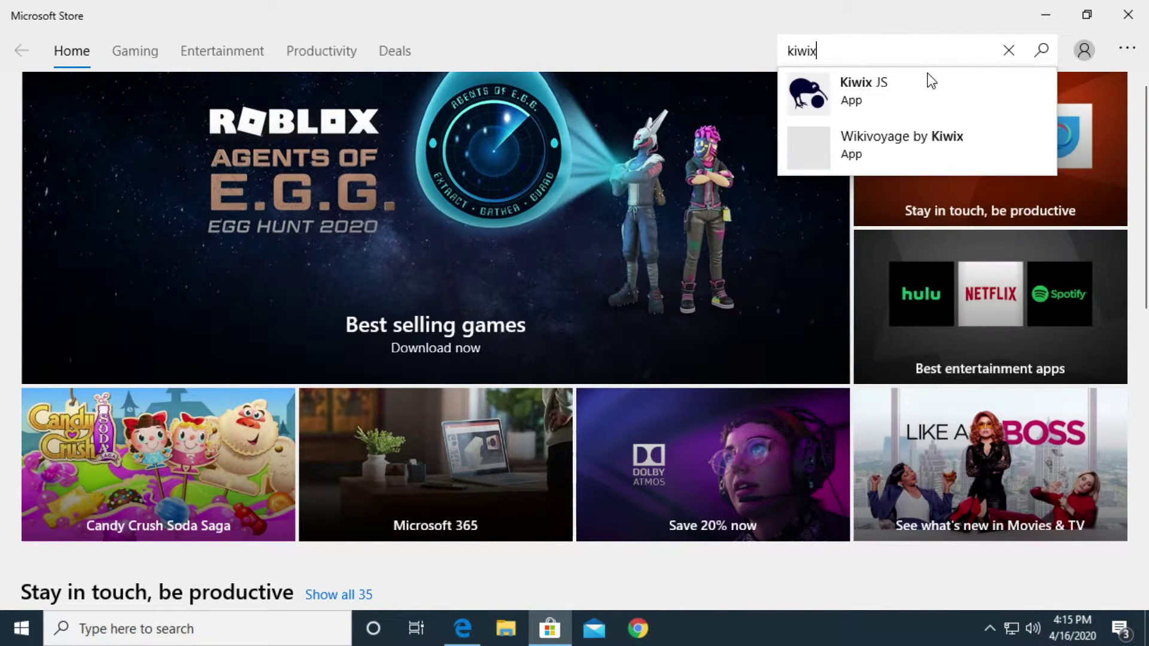
pyautogui.press('Return')
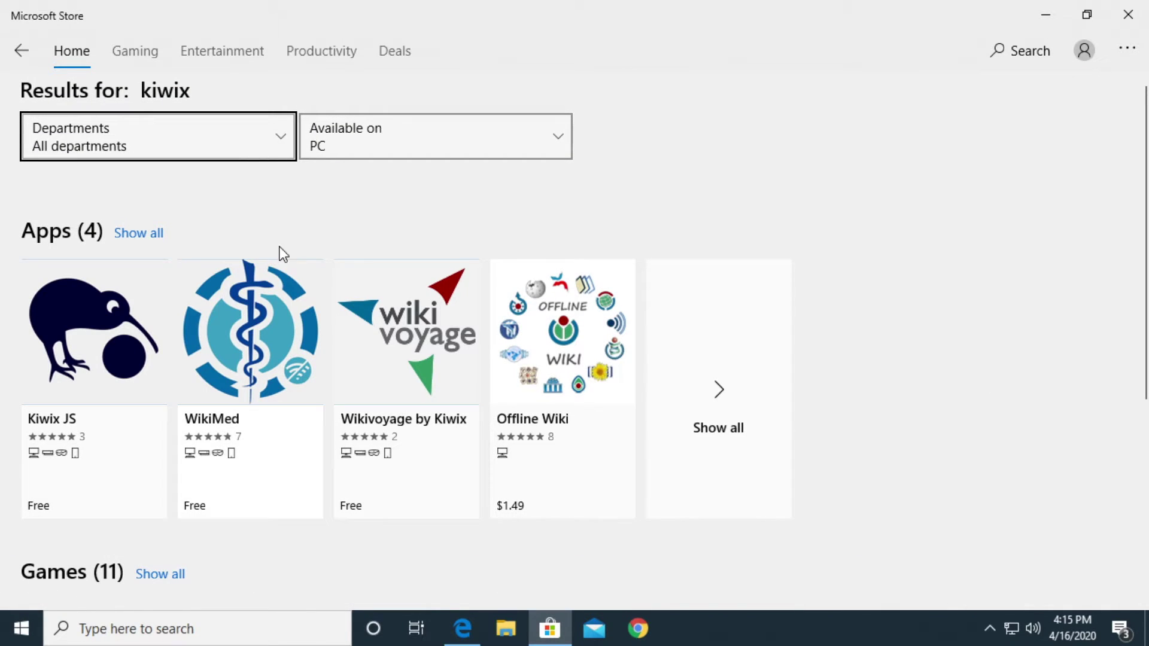
# Install the free Kiwix JS app from its store page and launch it
pyautogui.click(86, 334)
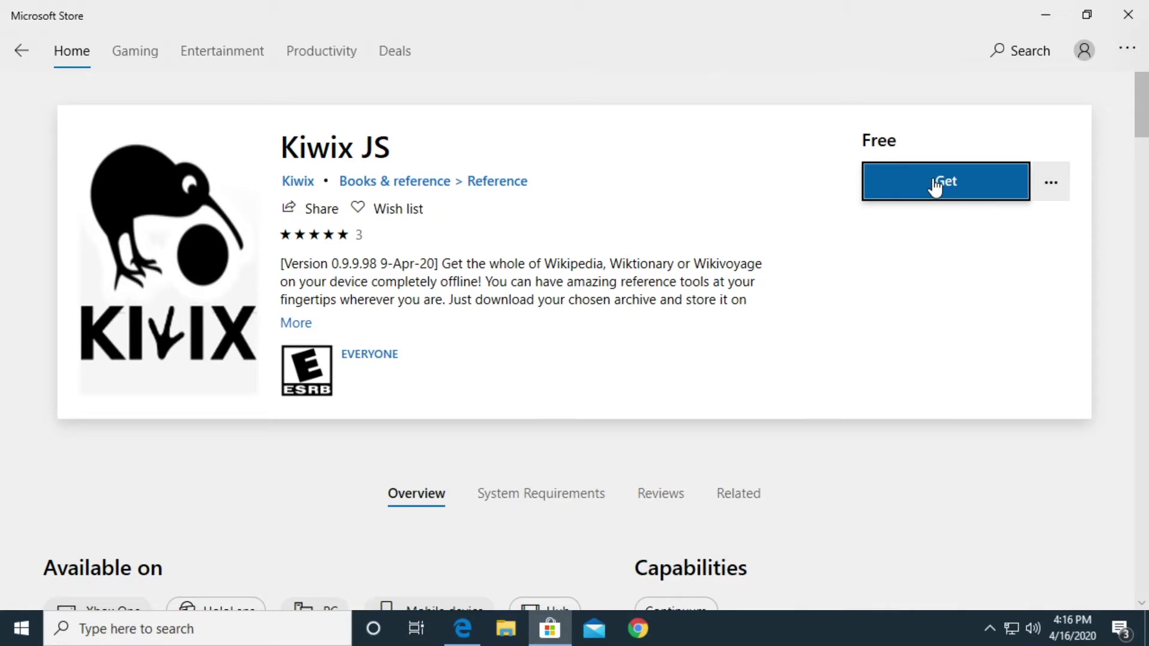
pyautogui.click(935, 183)
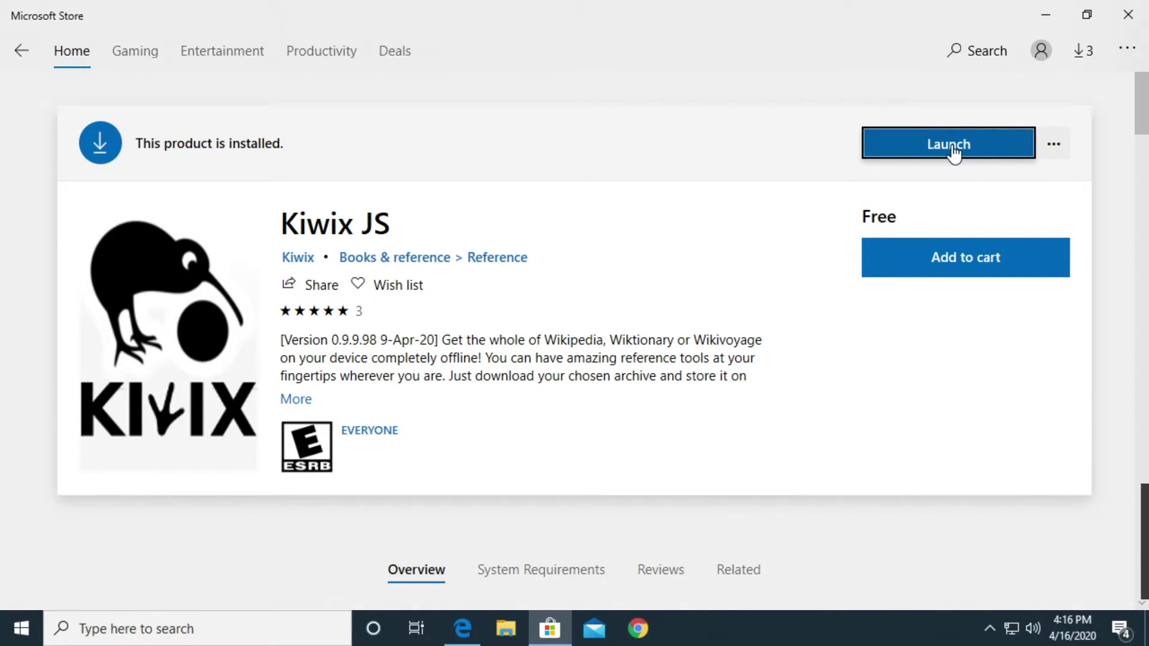
pyautogui.click(951, 147)
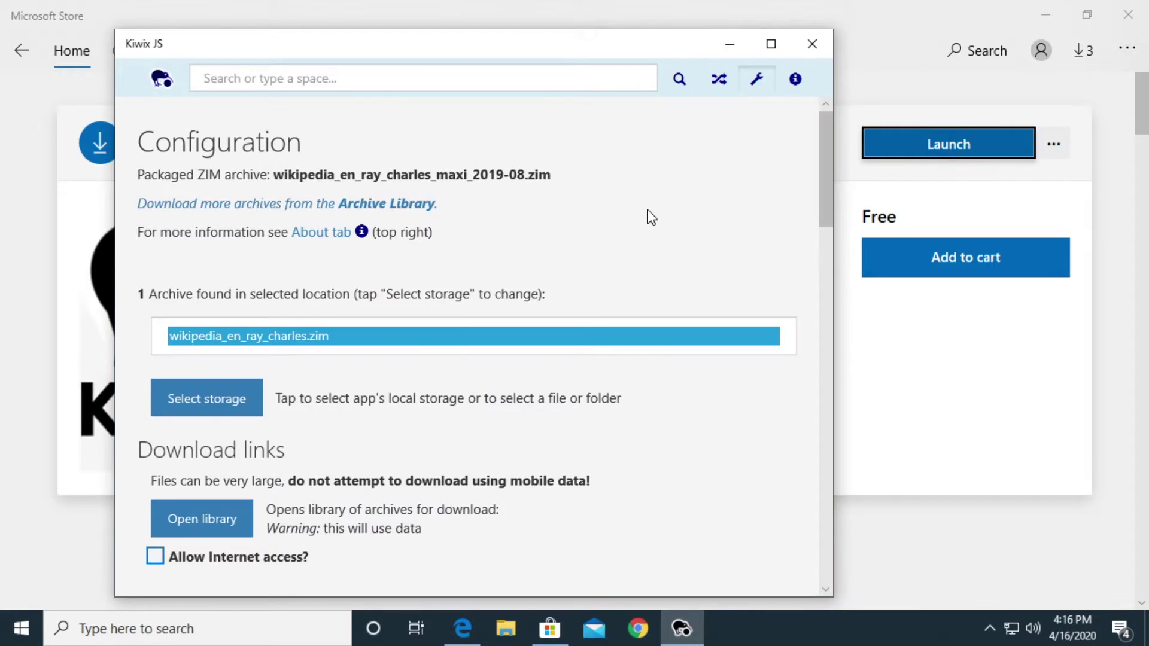
# Read through and dismiss the Kiwix JS startup notes and the hidden-toolbars notice, then return to the article index
pyautogui.scroll(-6, 616, 201)
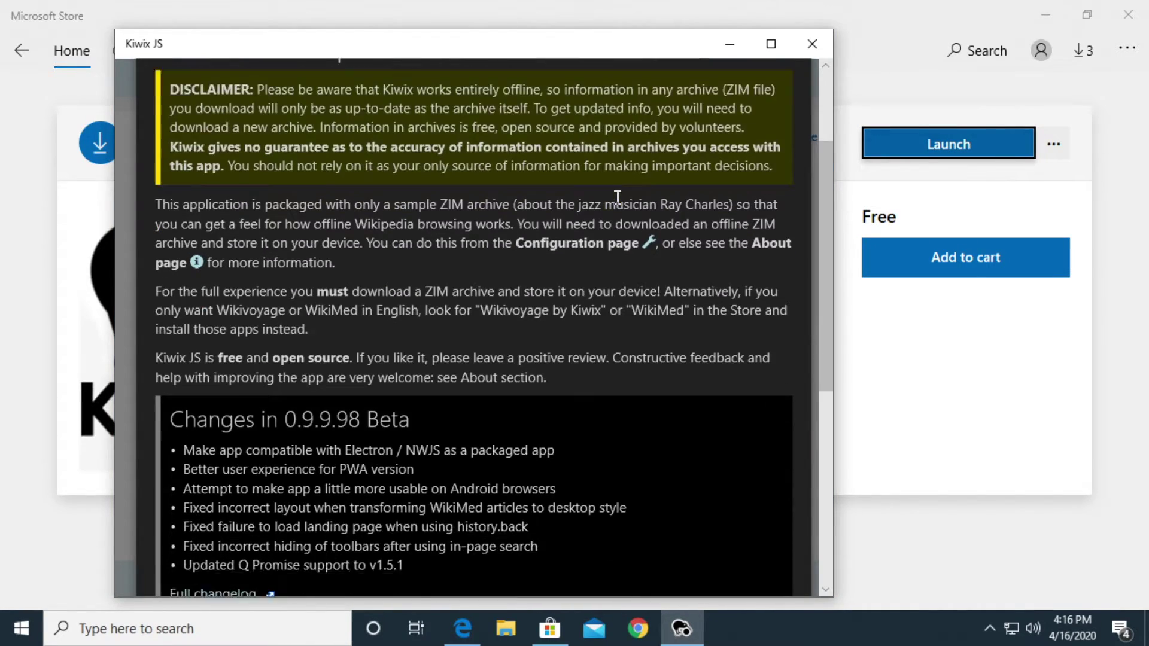
pyautogui.scroll(-3, 618, 207)
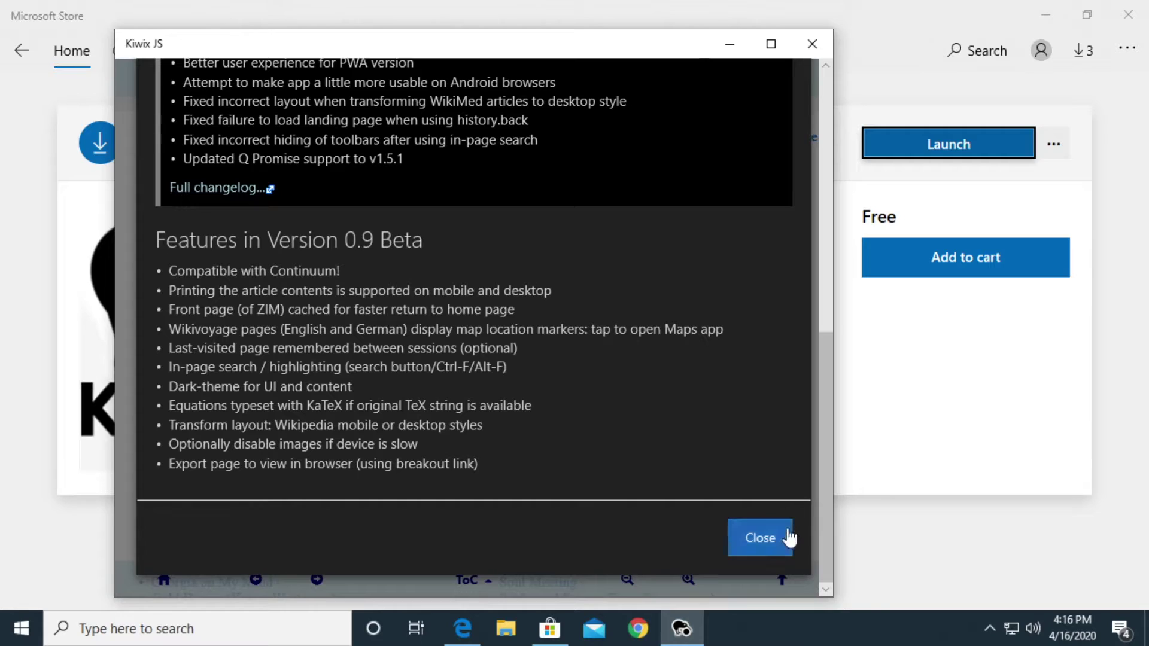
pyautogui.click(790, 537)
pyautogui.scroll(-8, 397, 218)
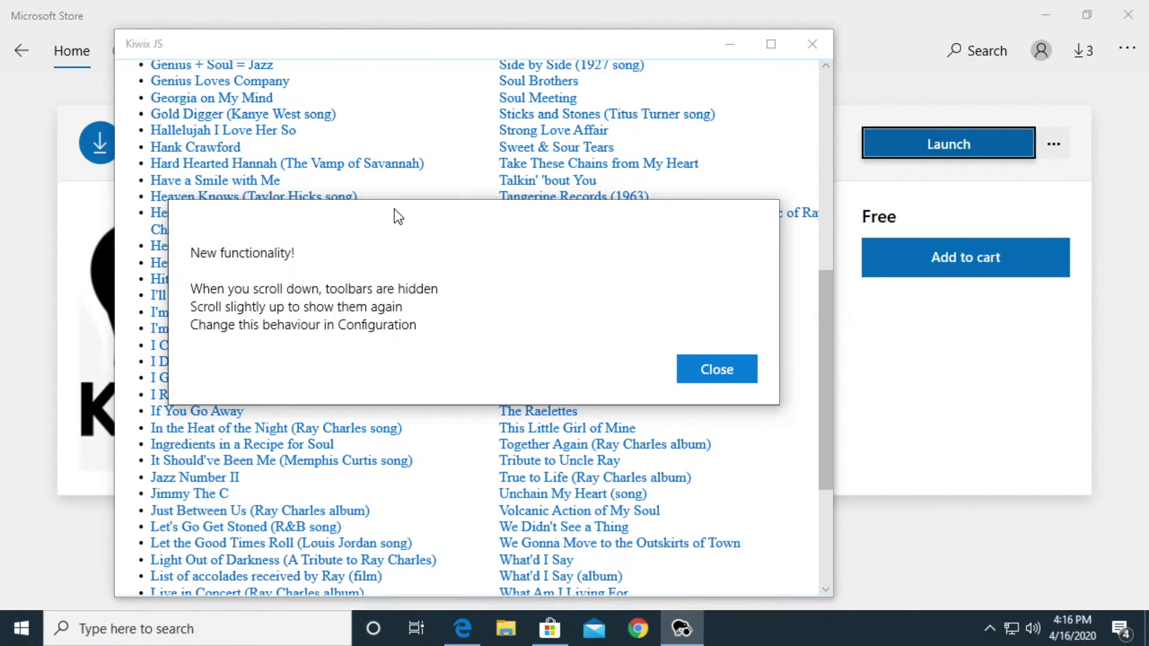
pyautogui.click(717, 366)
pyautogui.scroll(7, 482, 288)
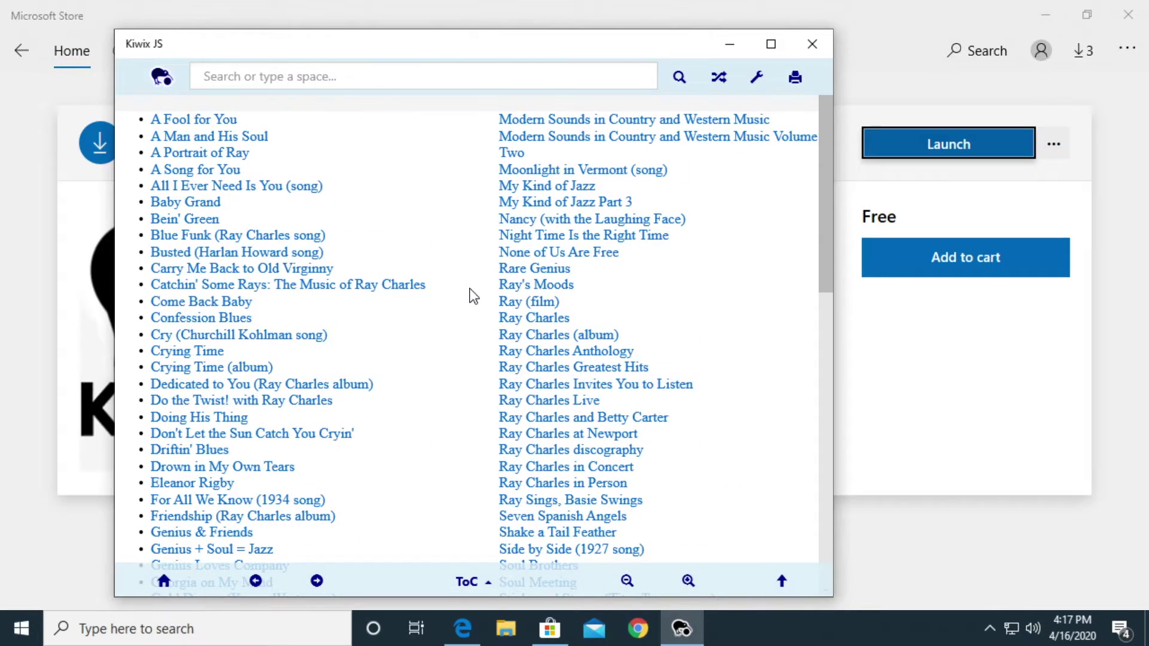
# Load the archive wikipedia_en_simple_all_nopic_2020-02 from the Downloads folder through the storage selection in Configuration
pyautogui.click(755, 80)
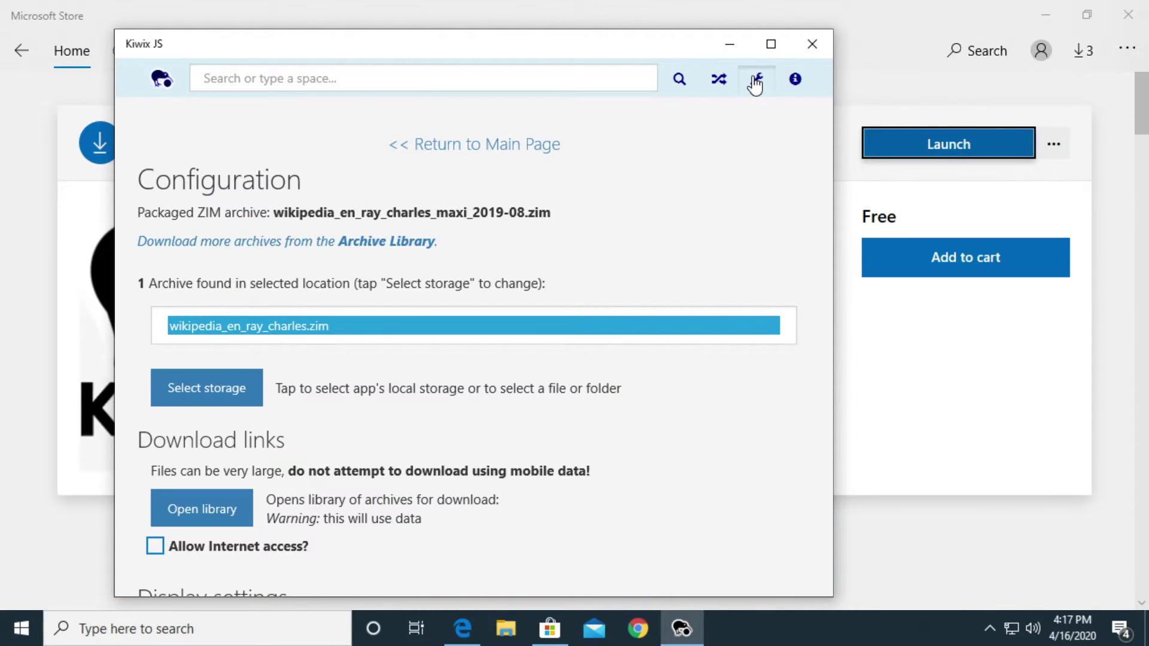
pyautogui.click(226, 397)
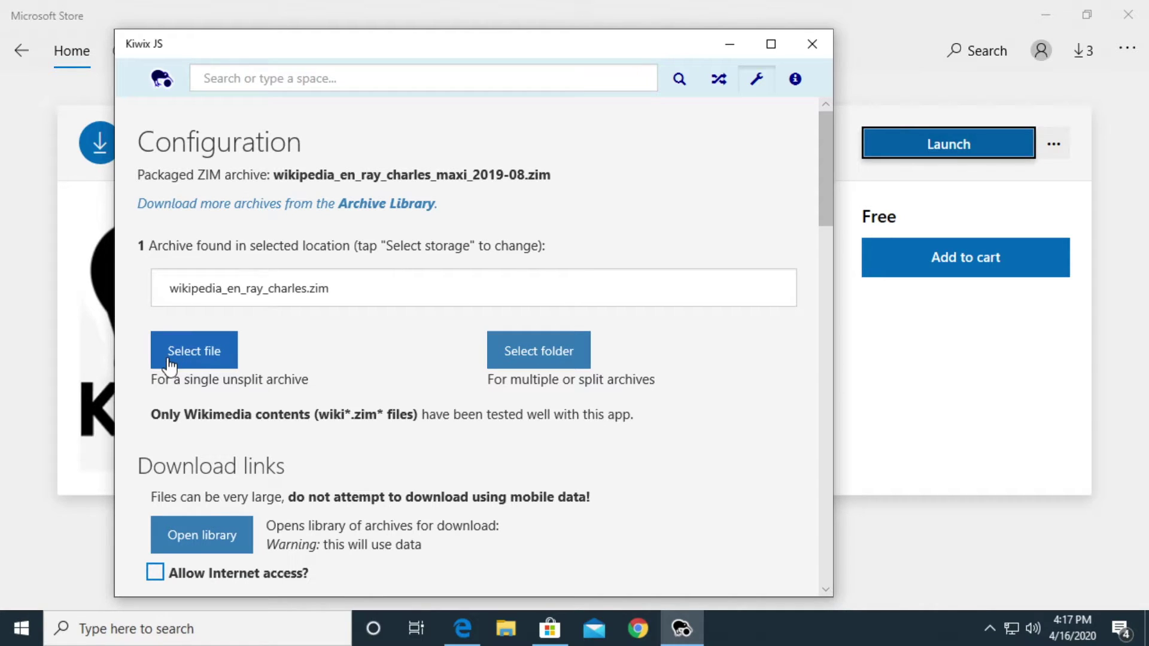
pyautogui.click(199, 349)
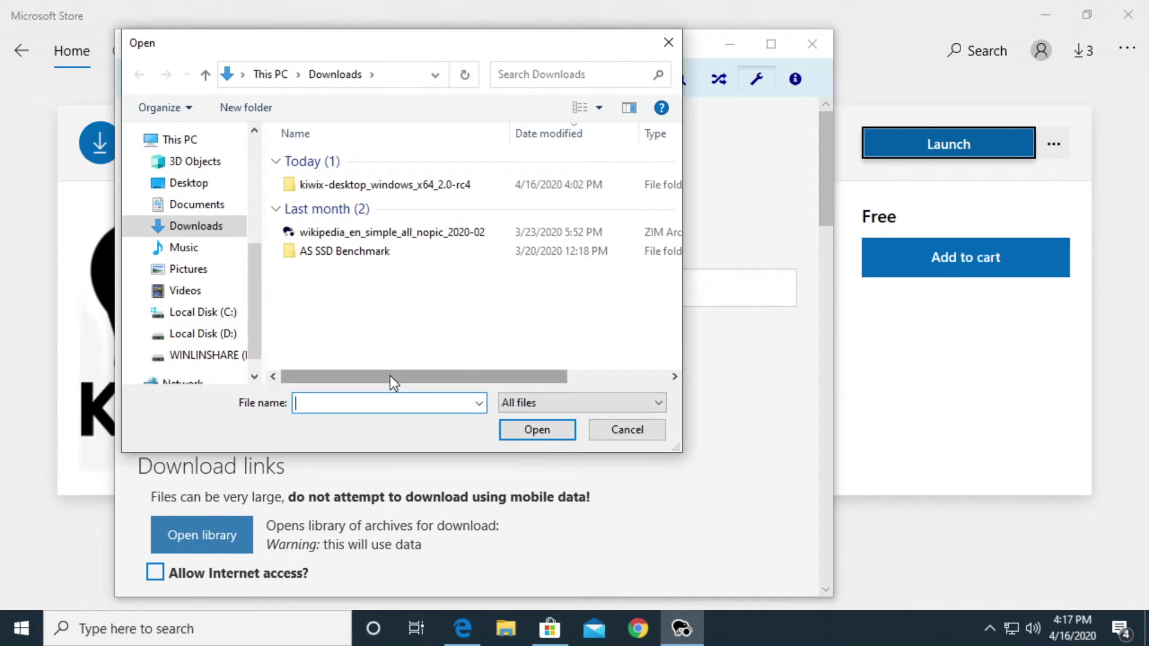
pyautogui.click(385, 233)
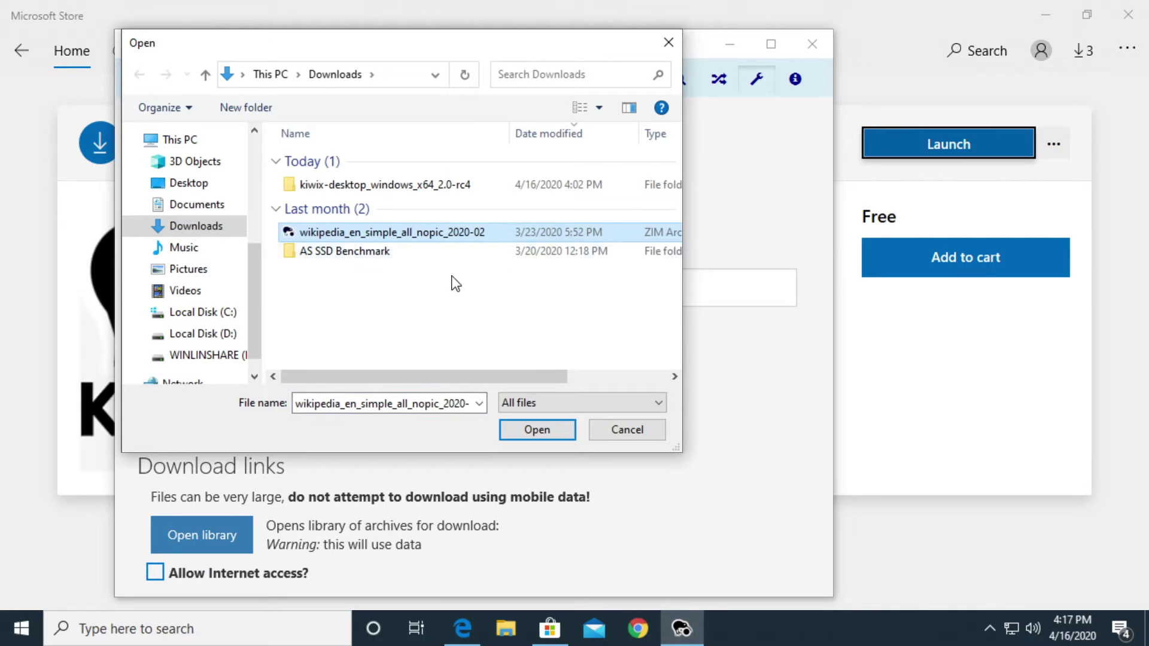
pyautogui.click(540, 429)
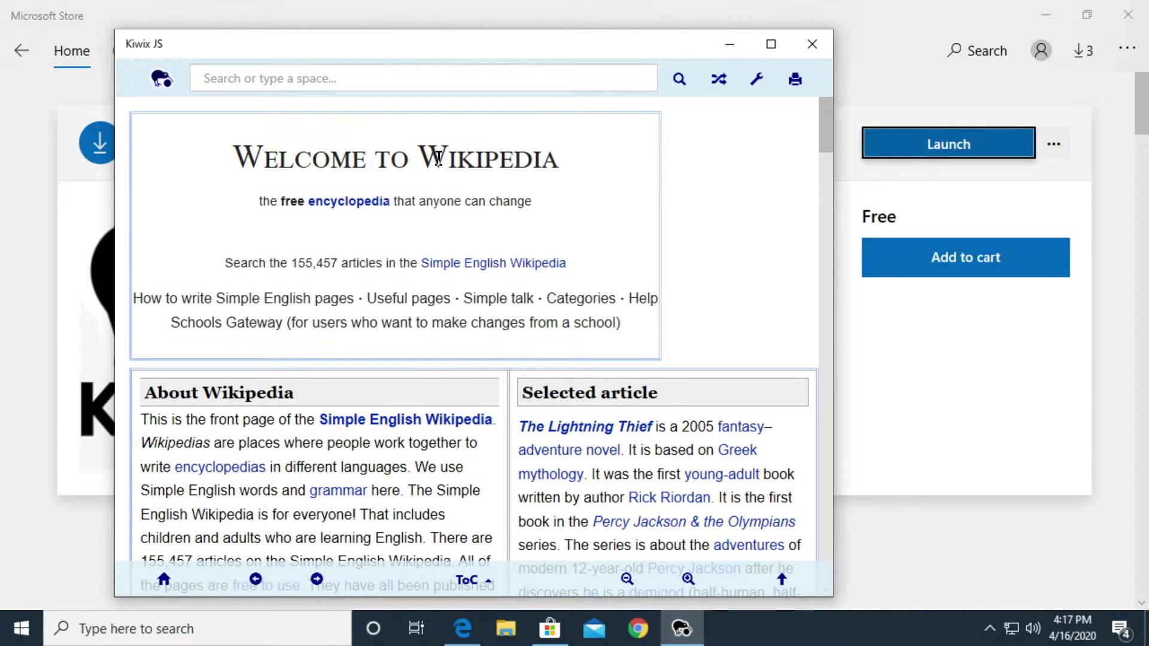
# Search the loaded archive for "abraham lincoln" and open the Abraham Lincoln article
pyautogui.click(341, 75)
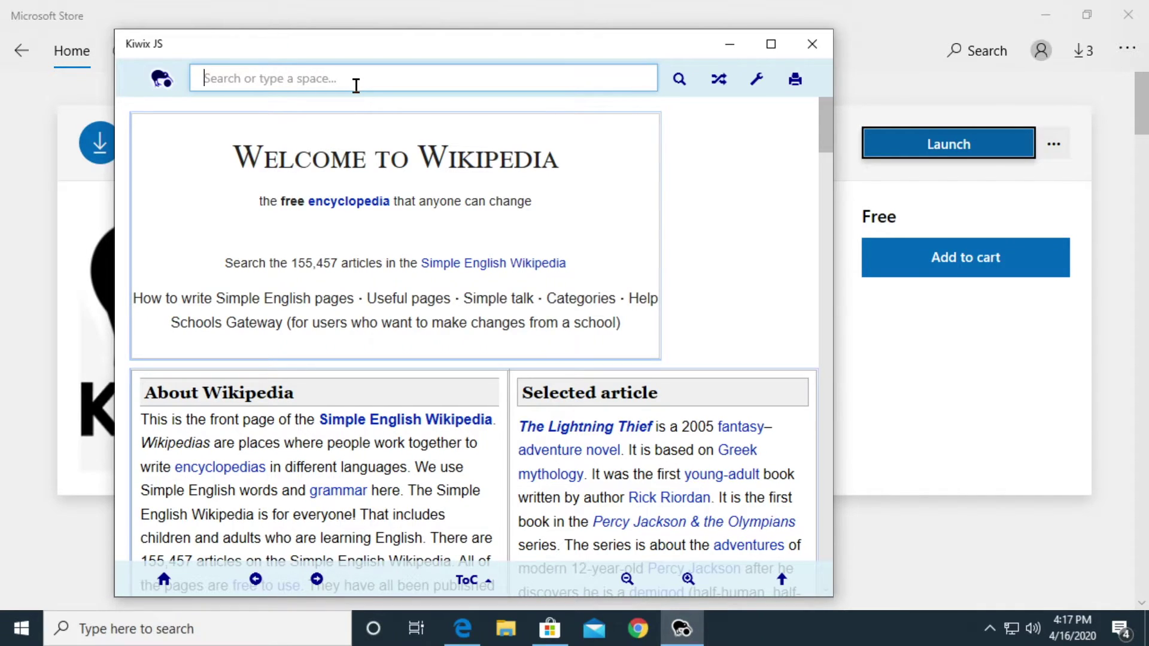
pyautogui.write('abra')
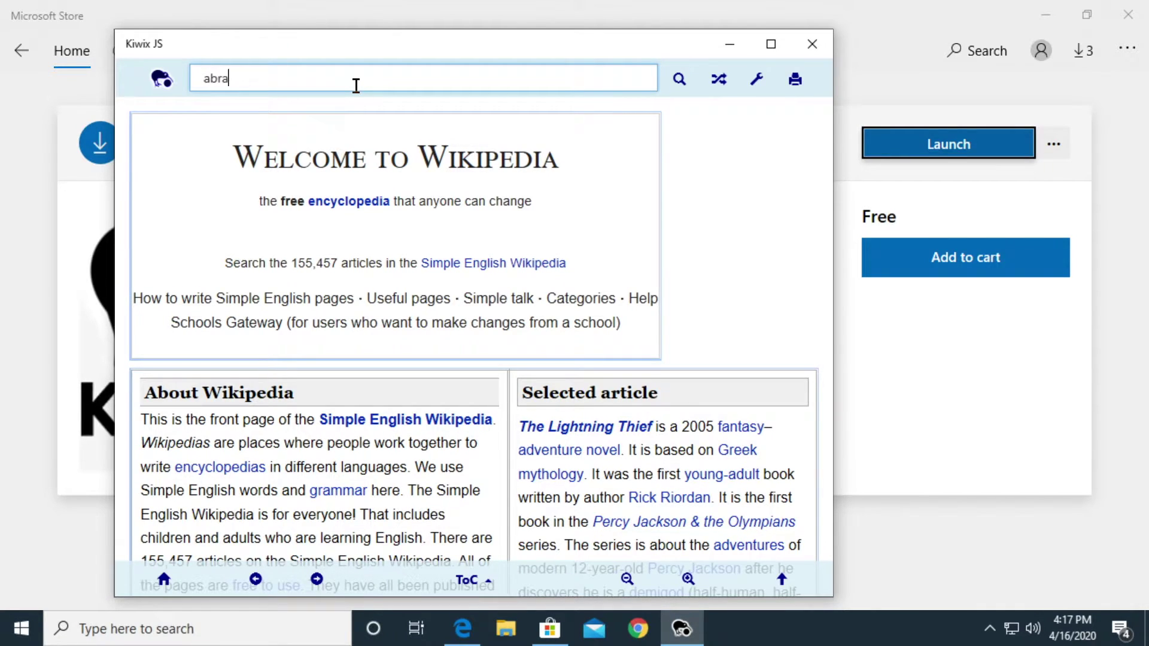
pyautogui.write('ham lincoln')
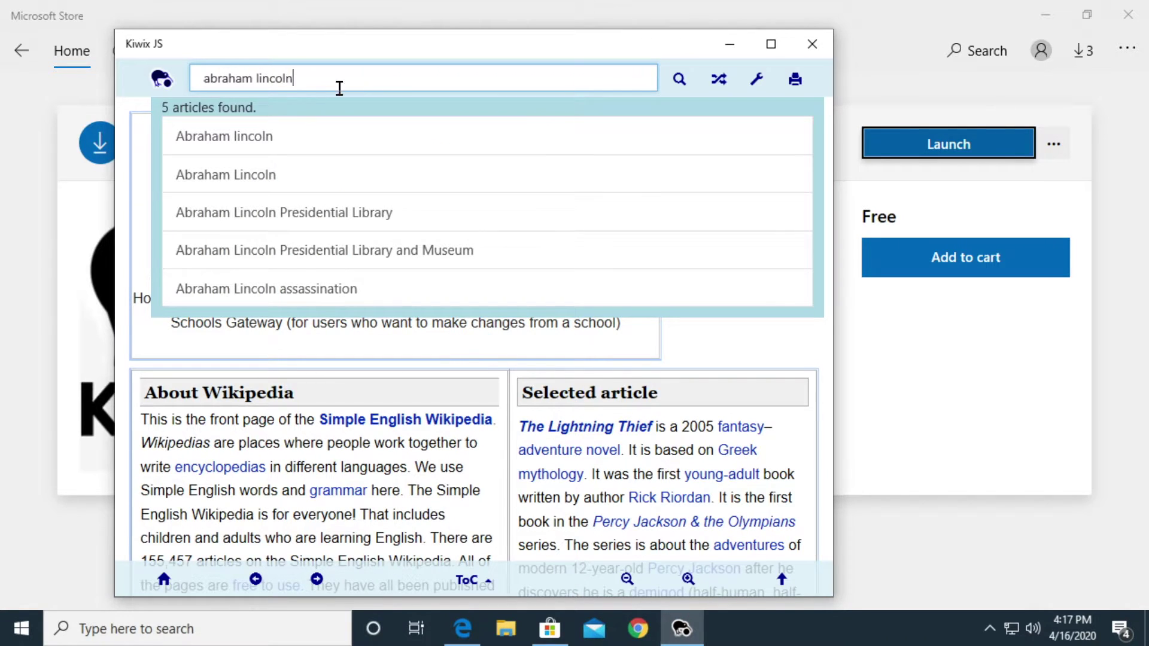
pyautogui.click(263, 135)
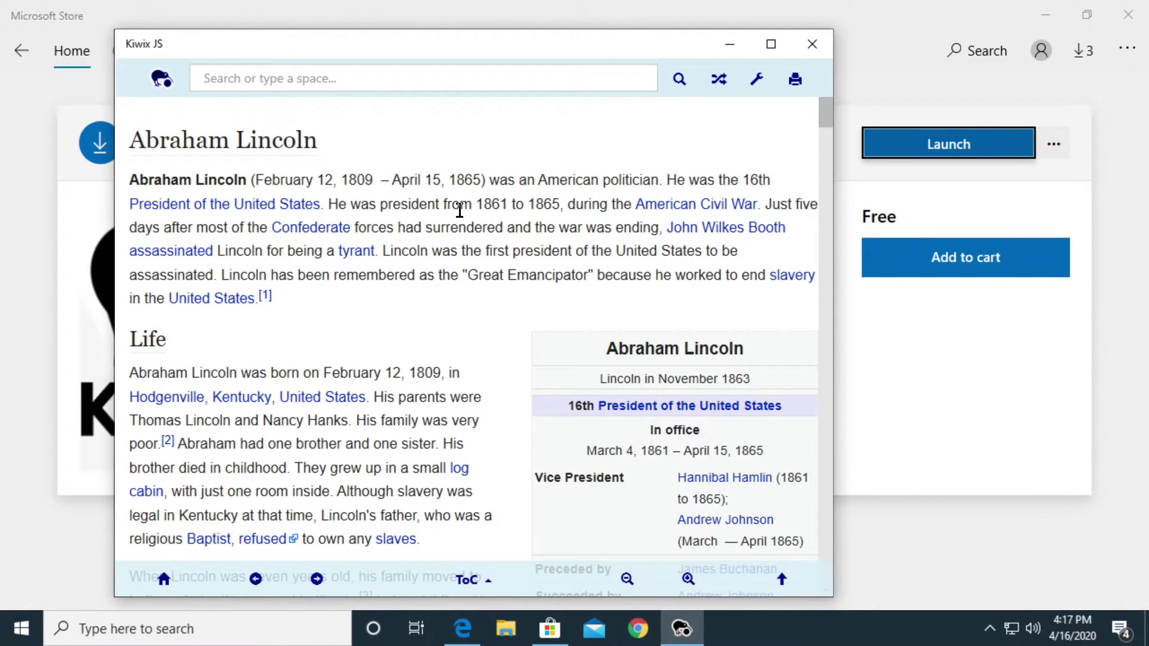
# Follow linked articles from American Civil War through President and Election to parliamentary system
pyautogui.click(650, 207)
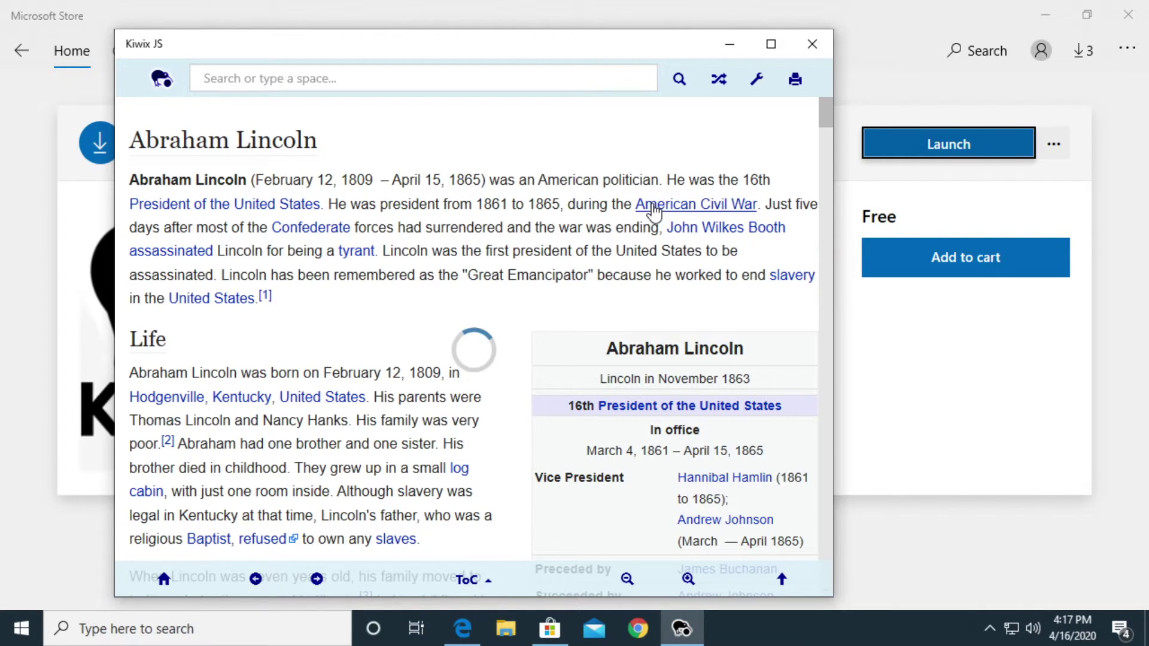
pyautogui.click(415, 276)
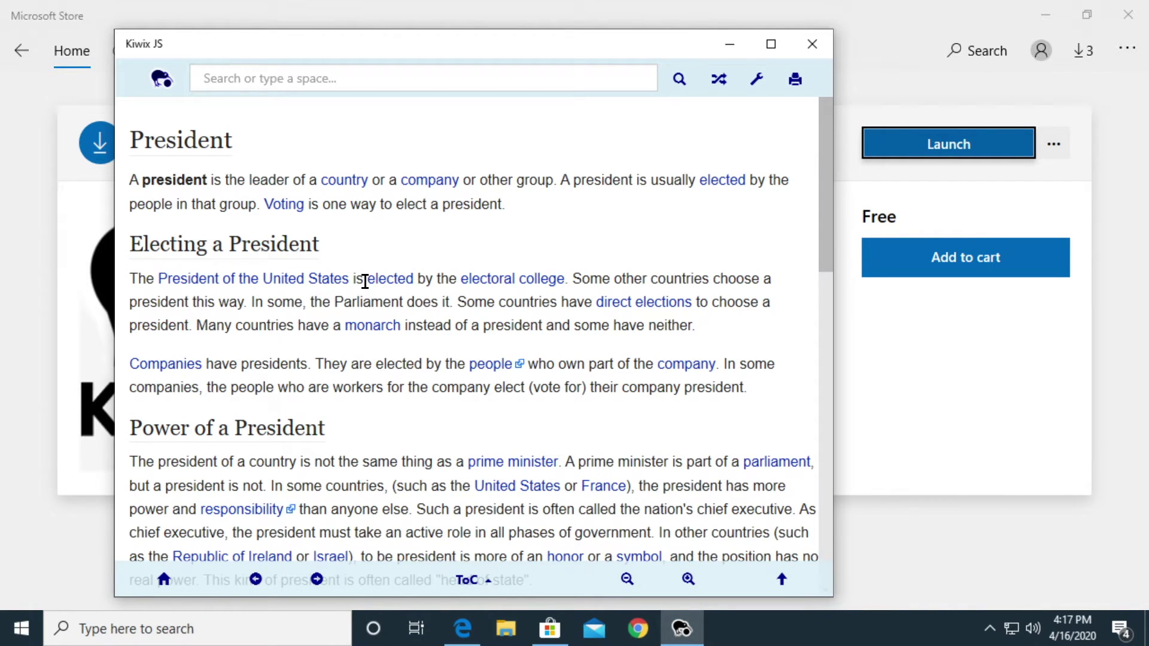
pyautogui.click(390, 281)
pyautogui.click(237, 293)
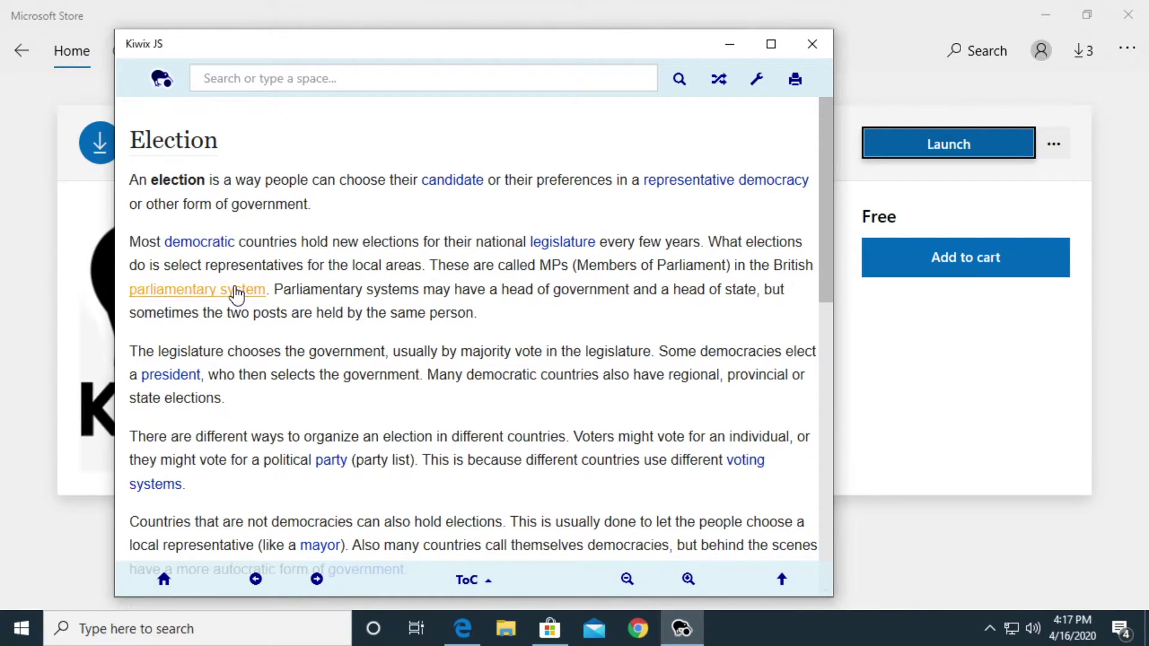
# Open the linked Head of government article and return to the Wikipedia front page
pyautogui.click(437, 351)
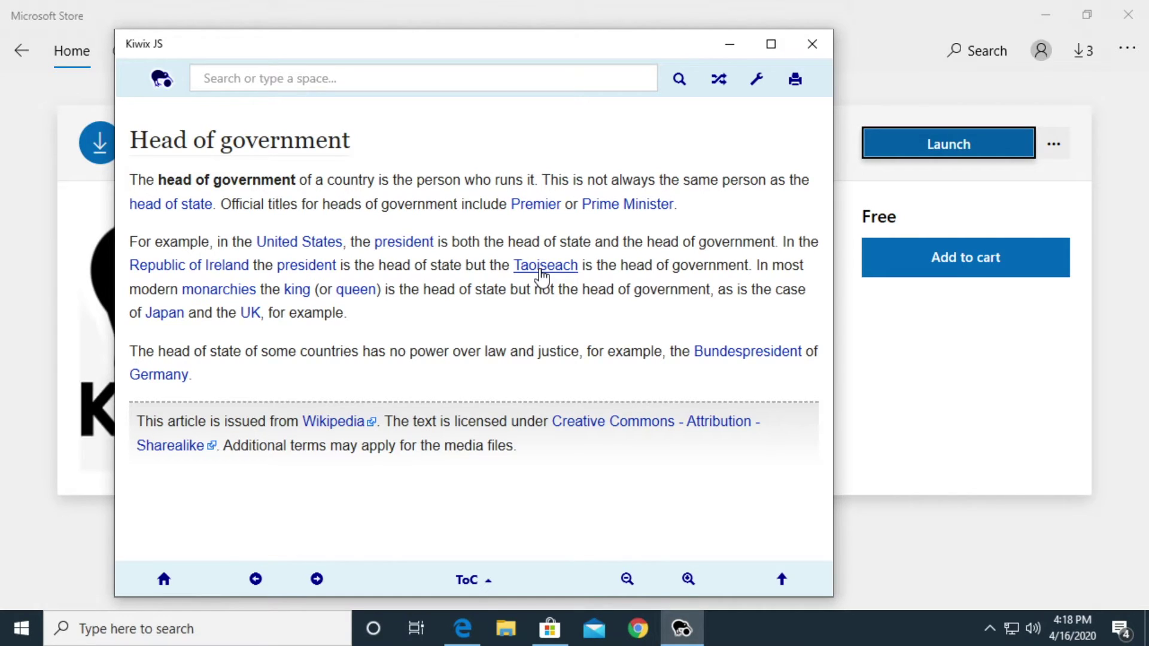
pyautogui.click(160, 80)
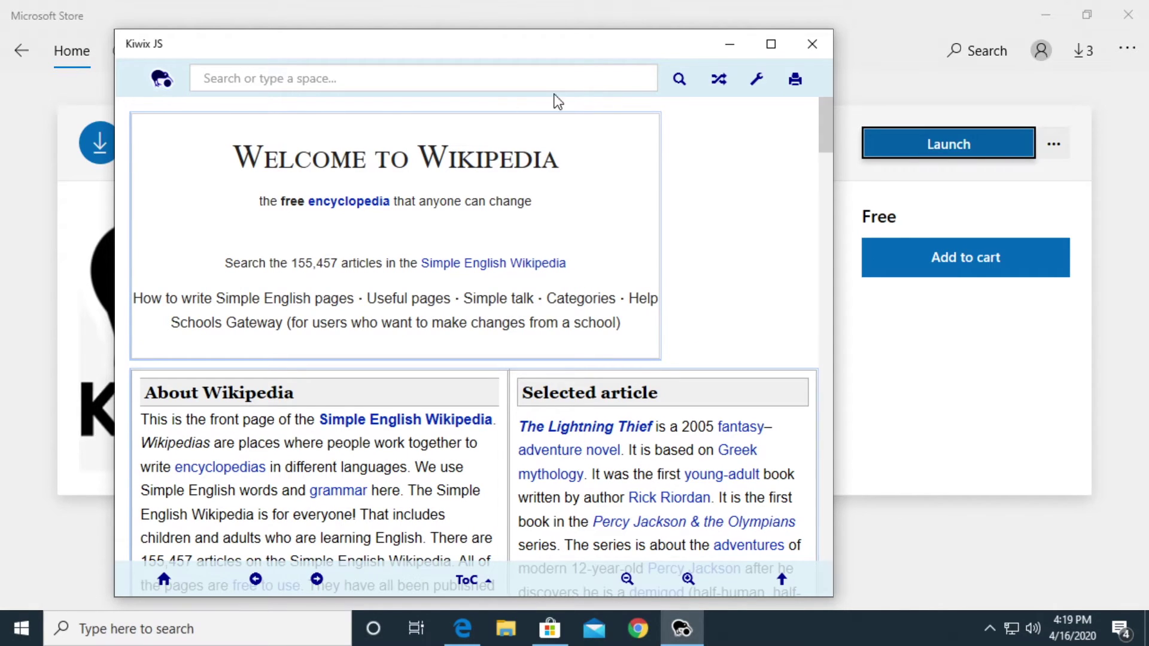
# Browse several random articles from the loaded archive
pyautogui.click(719, 85)
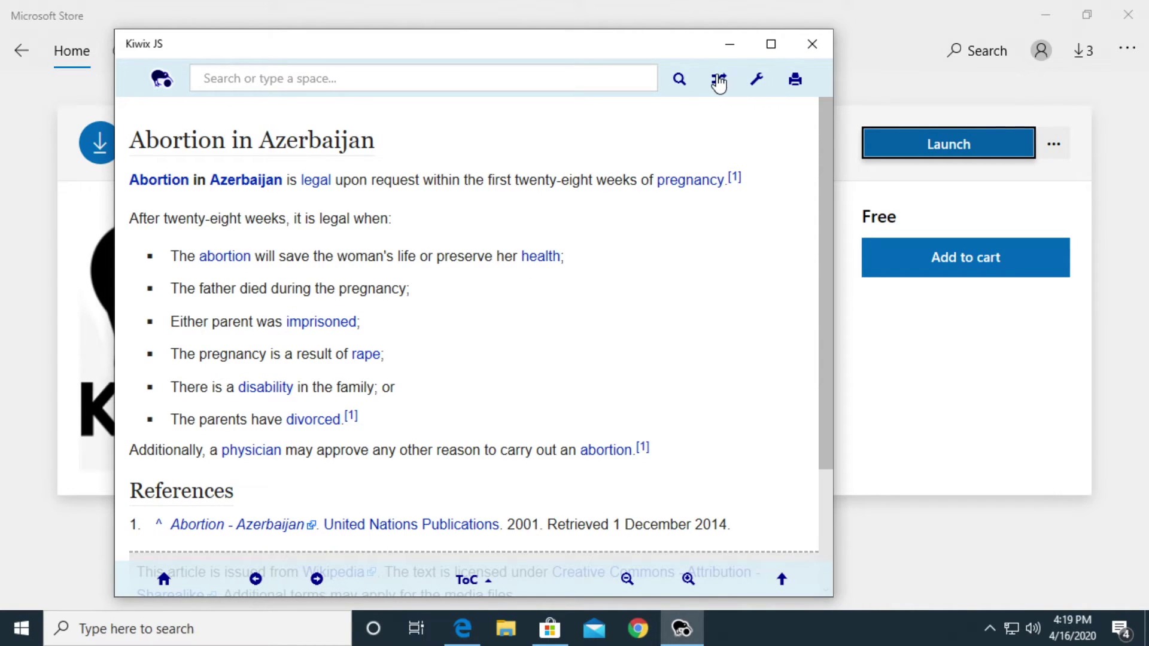
pyautogui.click(718, 84)
pyautogui.click(718, 85)
pyautogui.click(718, 84)
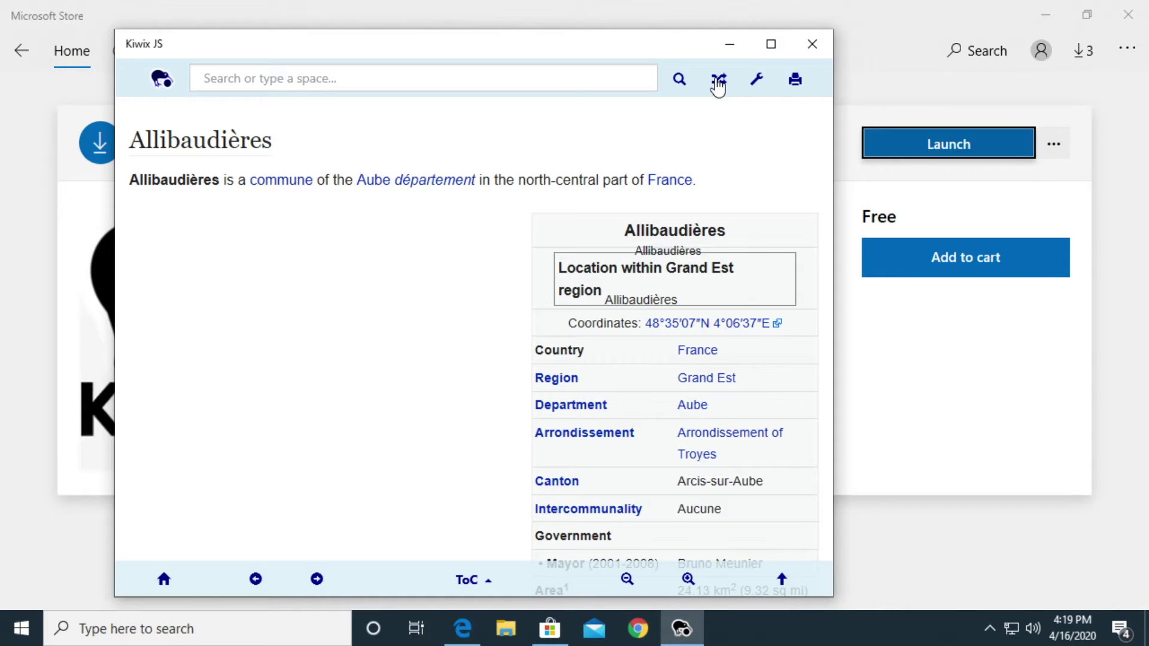
# In Configuration, allow Internet access and open the library of downloadable archives
pyautogui.click(757, 90)
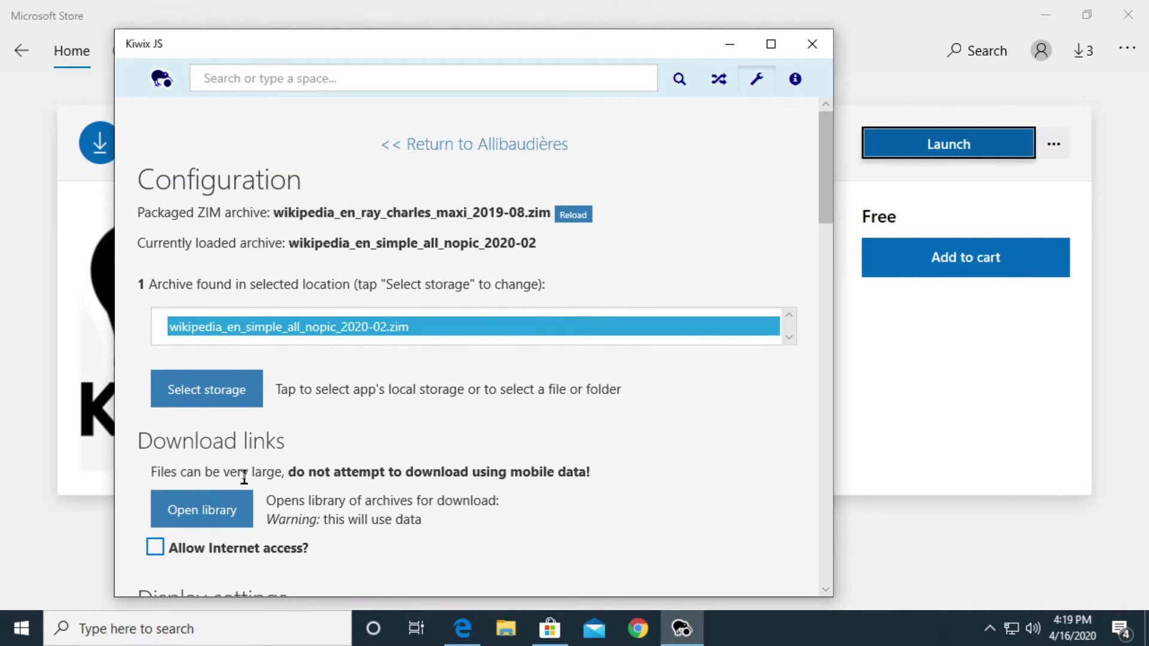
pyautogui.click(220, 513)
pyautogui.scroll(-3, 219, 330)
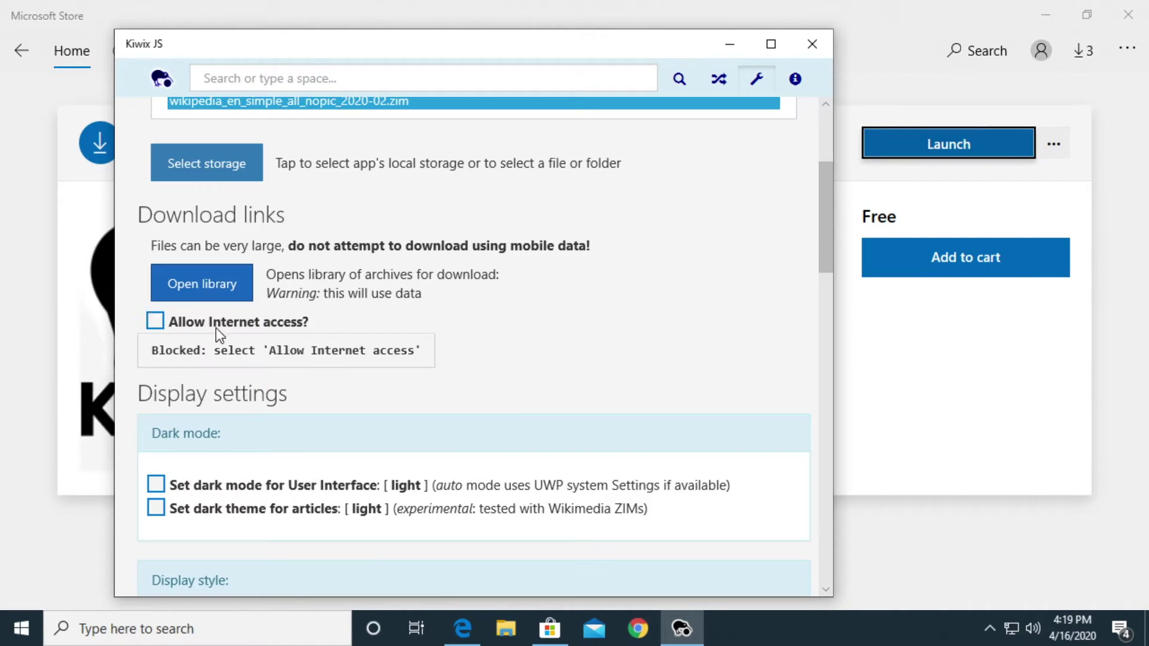
pyautogui.click(155, 321)
pyautogui.click(202, 289)
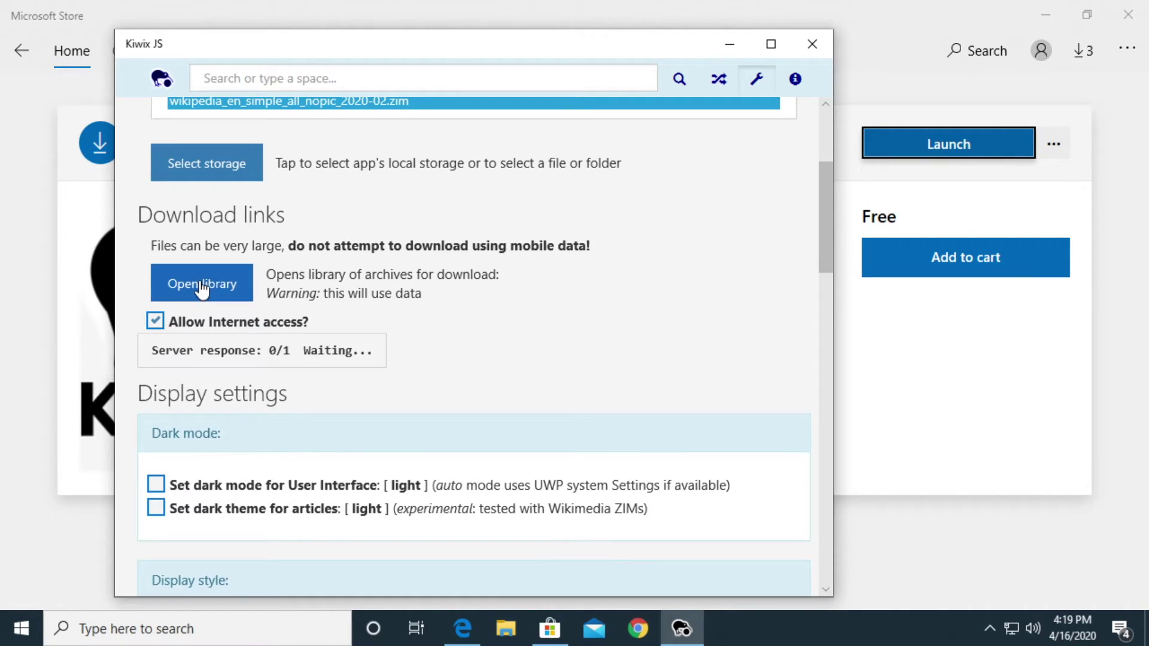
# View the wikipedia/ directory of the online library, and turn Internet access off again
pyautogui.scroll(-5, 272, 313)
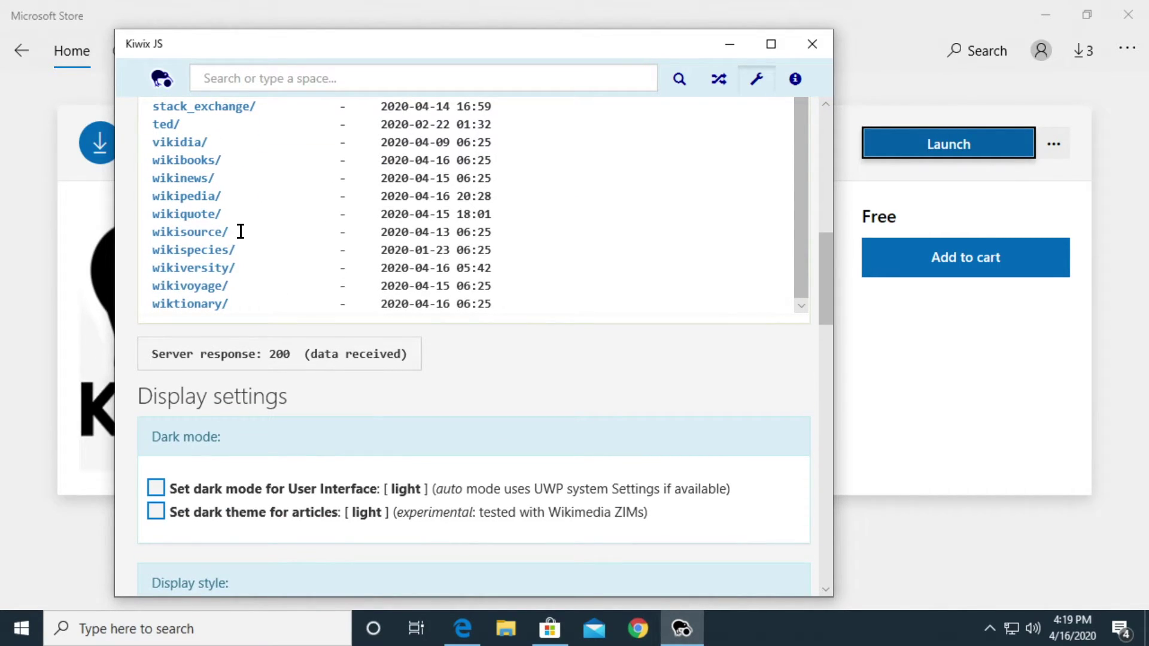
pyautogui.click(222, 199)
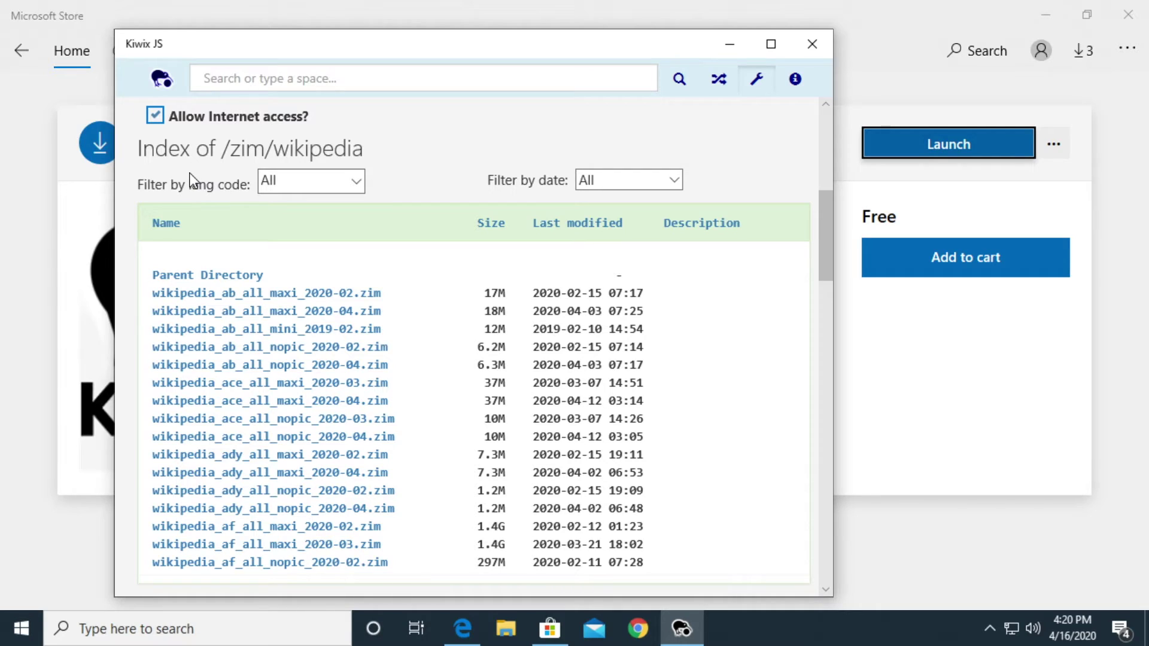
pyautogui.click(158, 117)
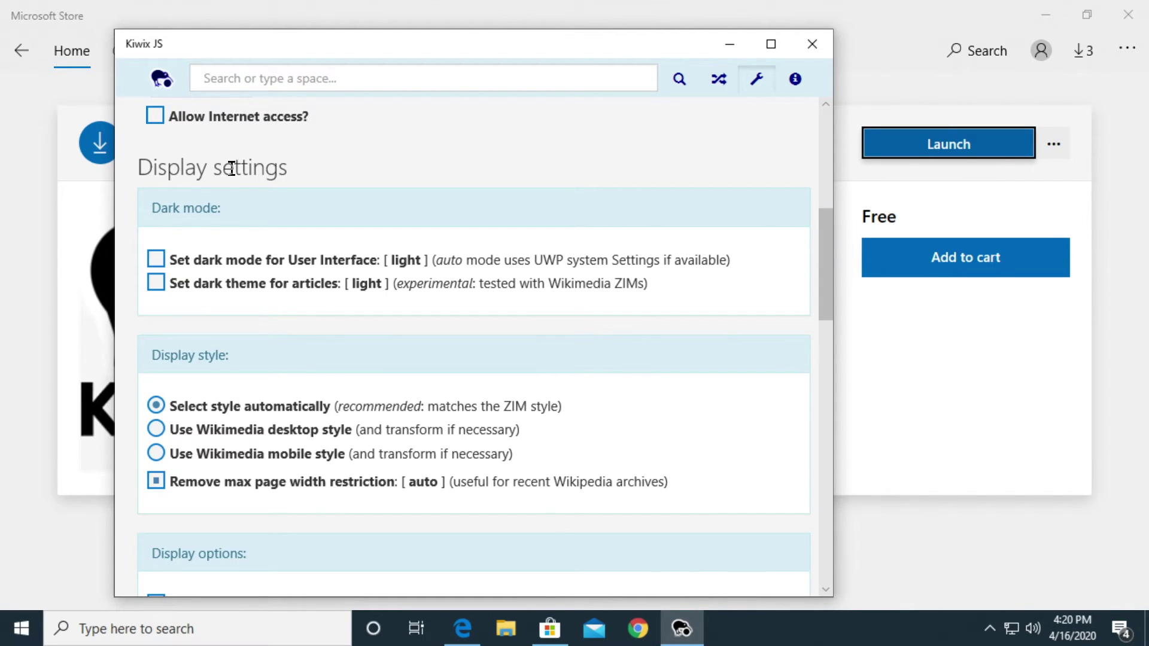
# Try the dark and auto modes for the user interface and articles, and set both back to light
pyautogui.click(157, 259)
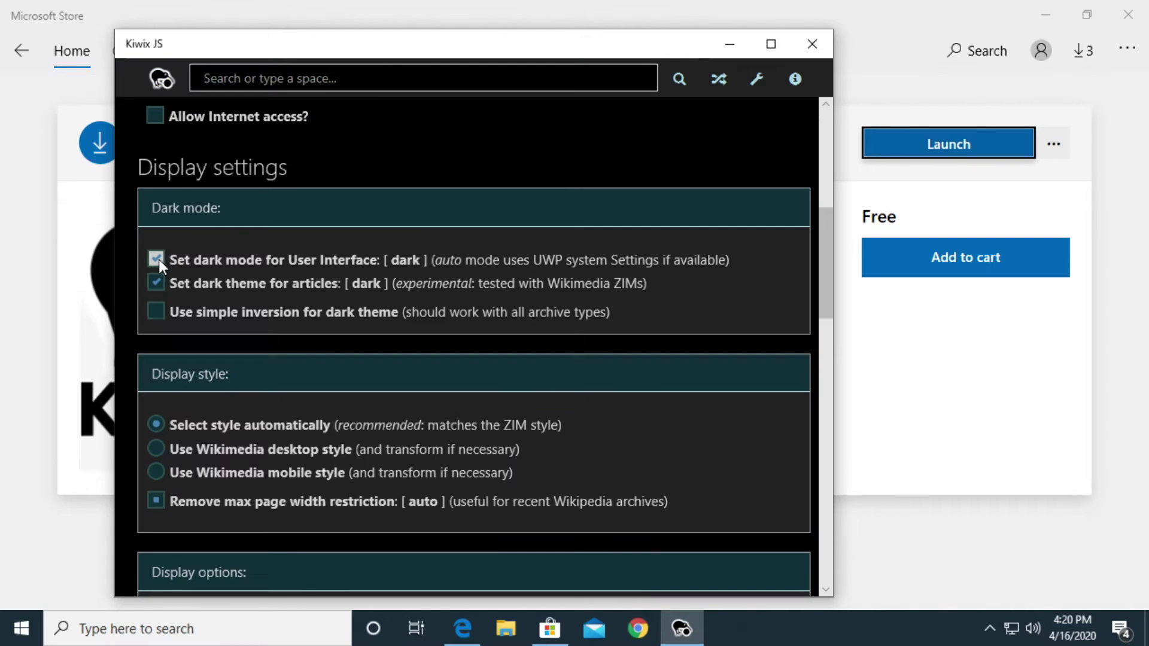
pyautogui.click(157, 259)
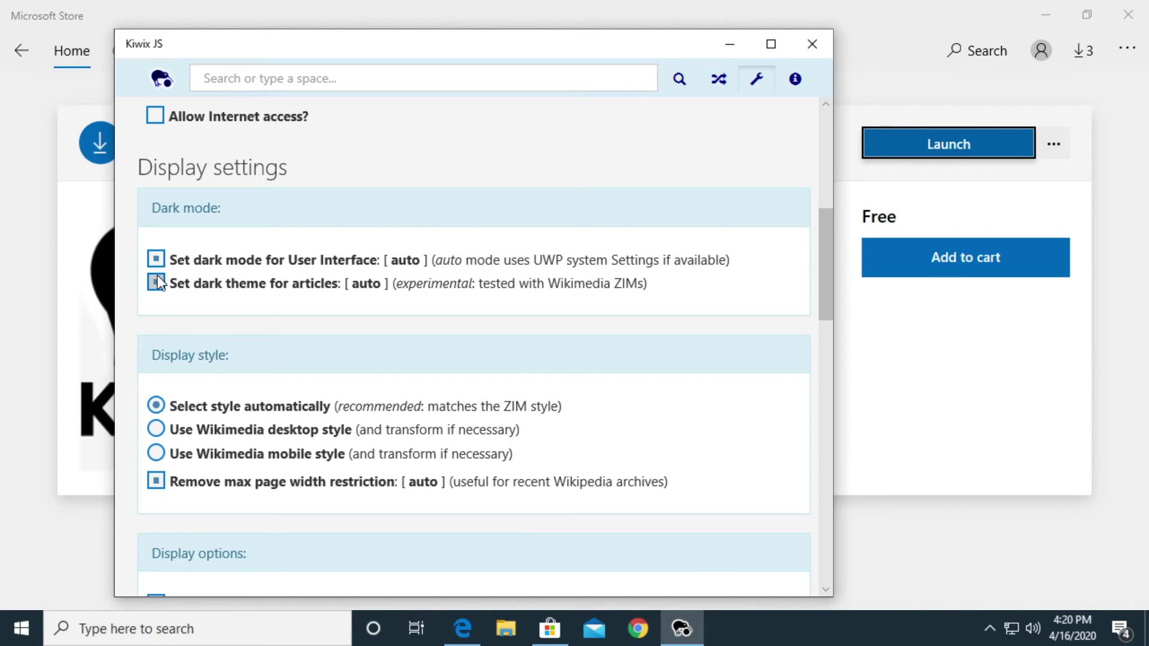
pyautogui.click(156, 284)
pyautogui.click(156, 283)
pyautogui.click(156, 260)
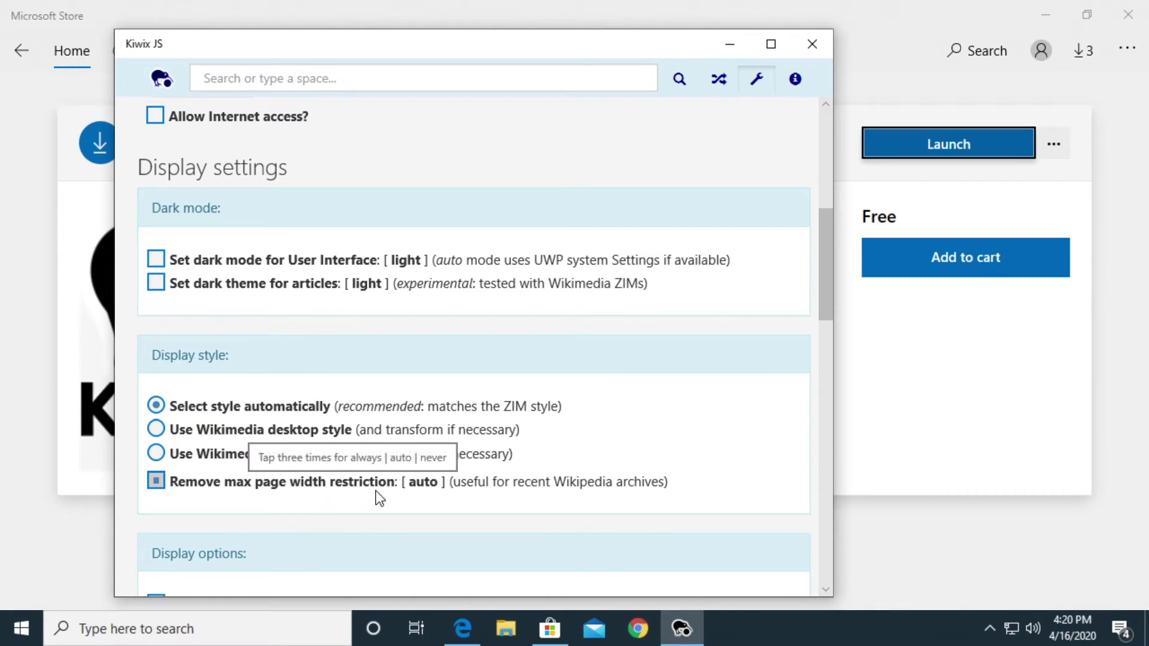
# Examine the remaining configuration settings, from display options through privacy and expert settings to the API status
pyautogui.scroll(-5, 376, 496)
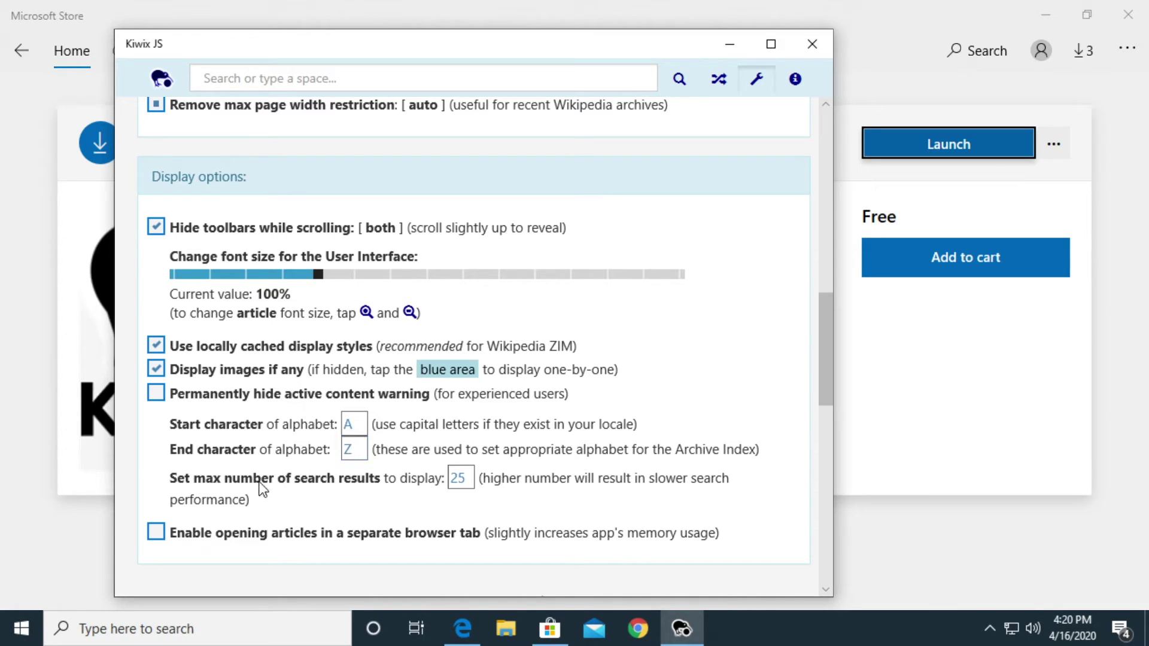
pyautogui.scroll(-1, 262, 518)
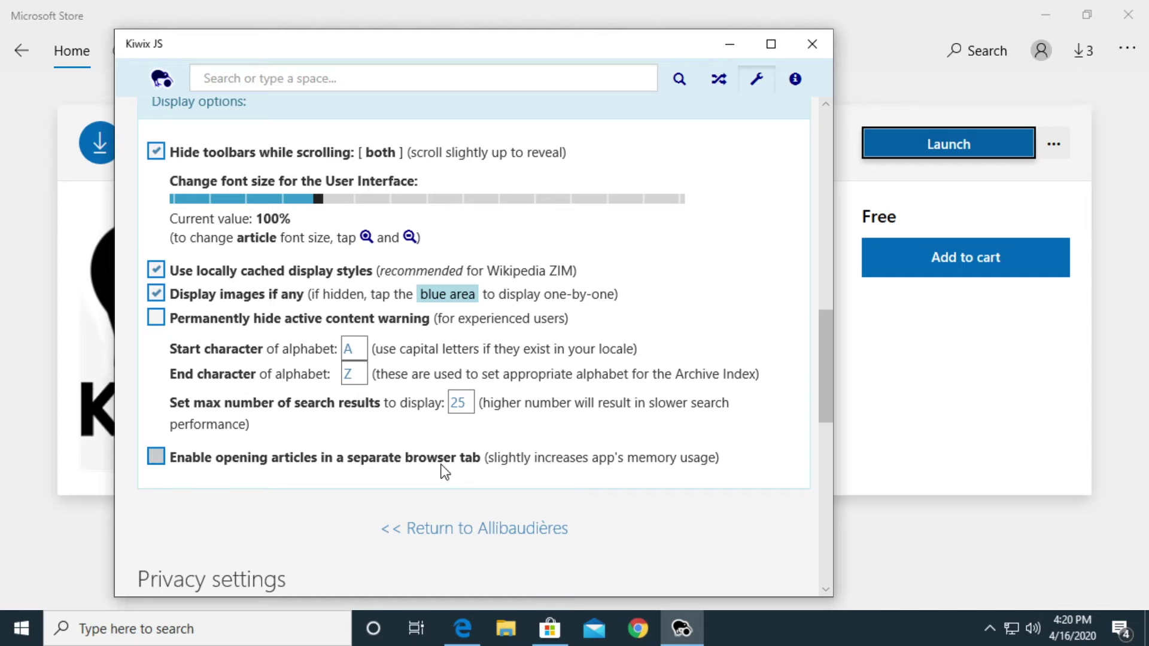
pyautogui.scroll(-4, 441, 466)
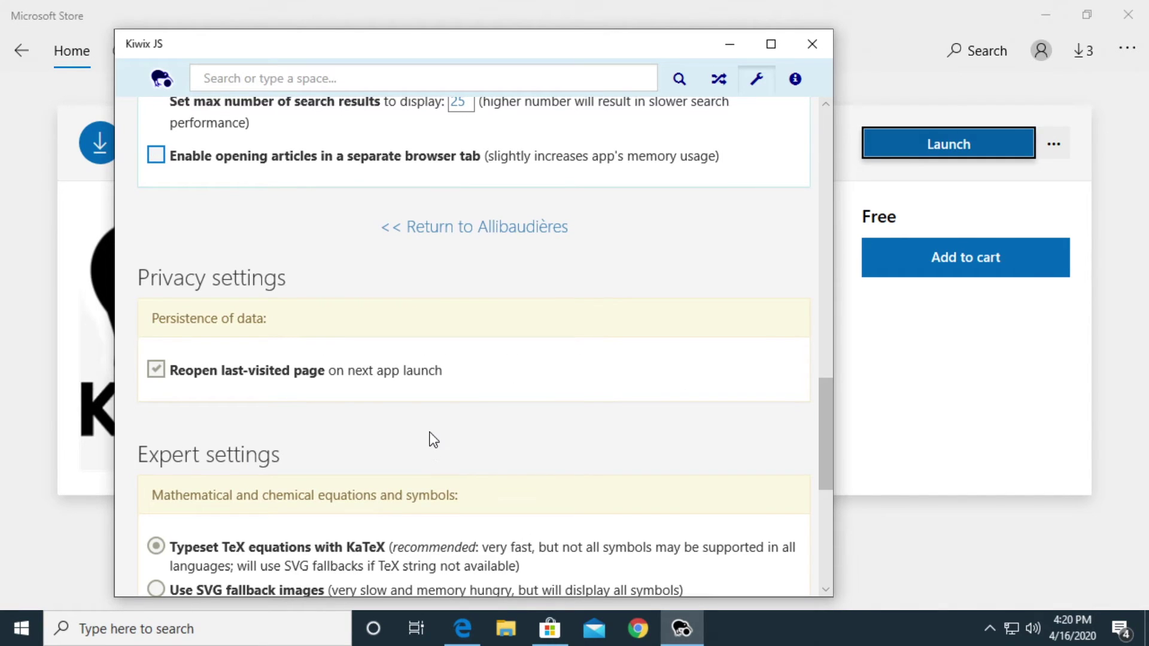
pyautogui.scroll(-2, 246, 275)
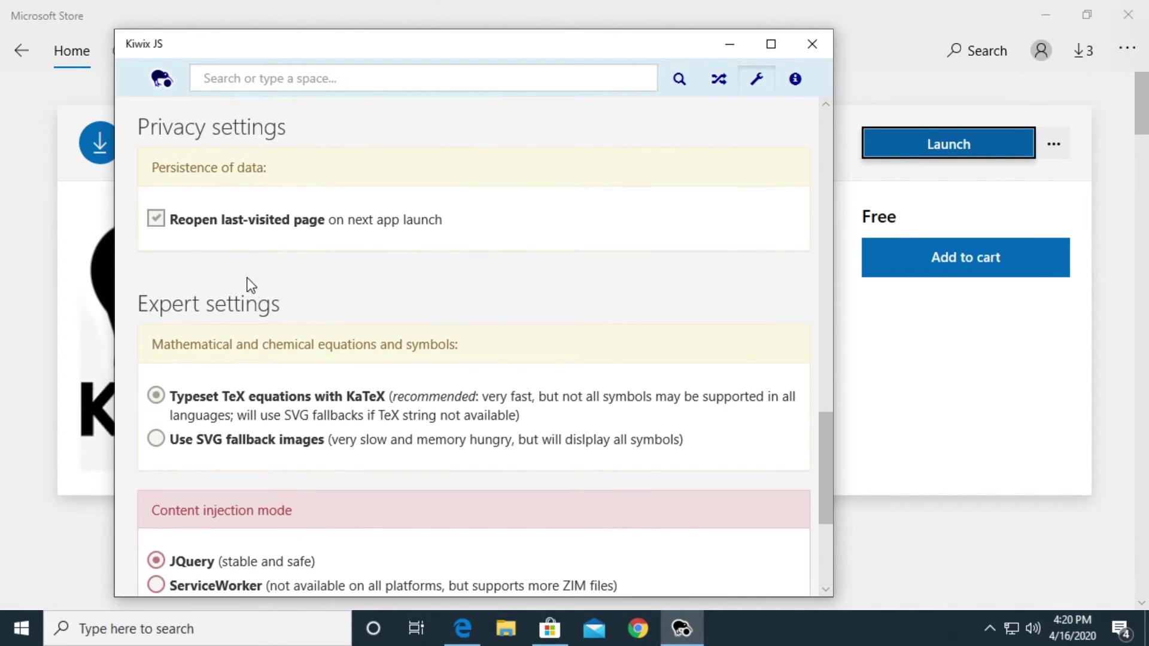
pyautogui.scroll(-1, 269, 377)
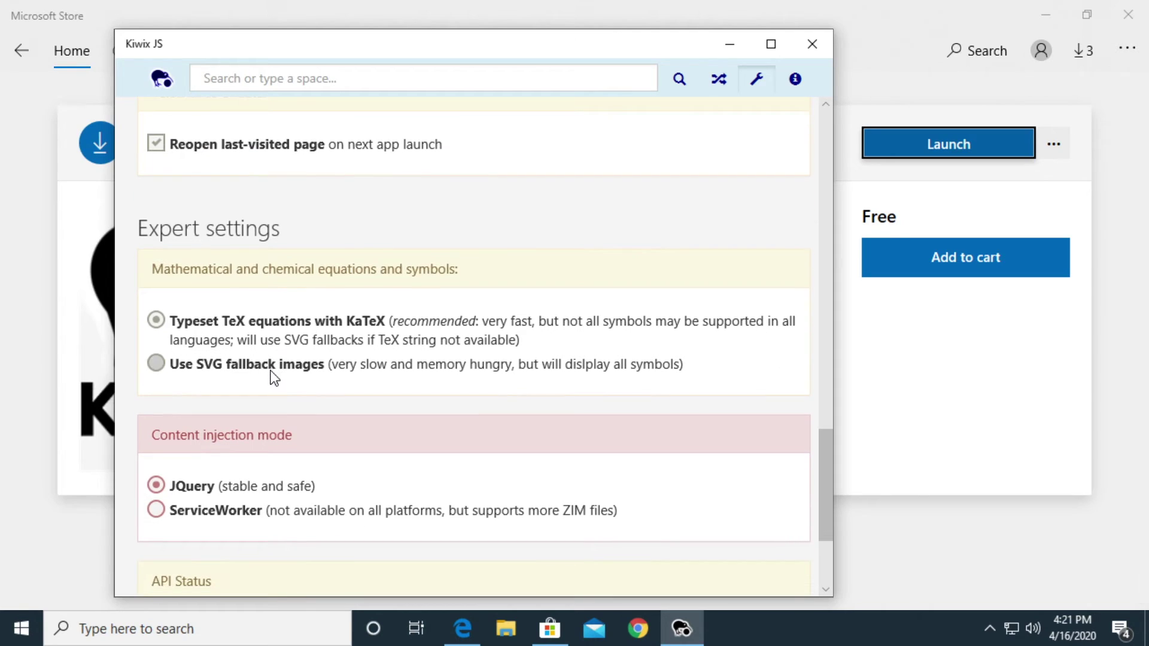
pyautogui.scroll(-1, 263, 389)
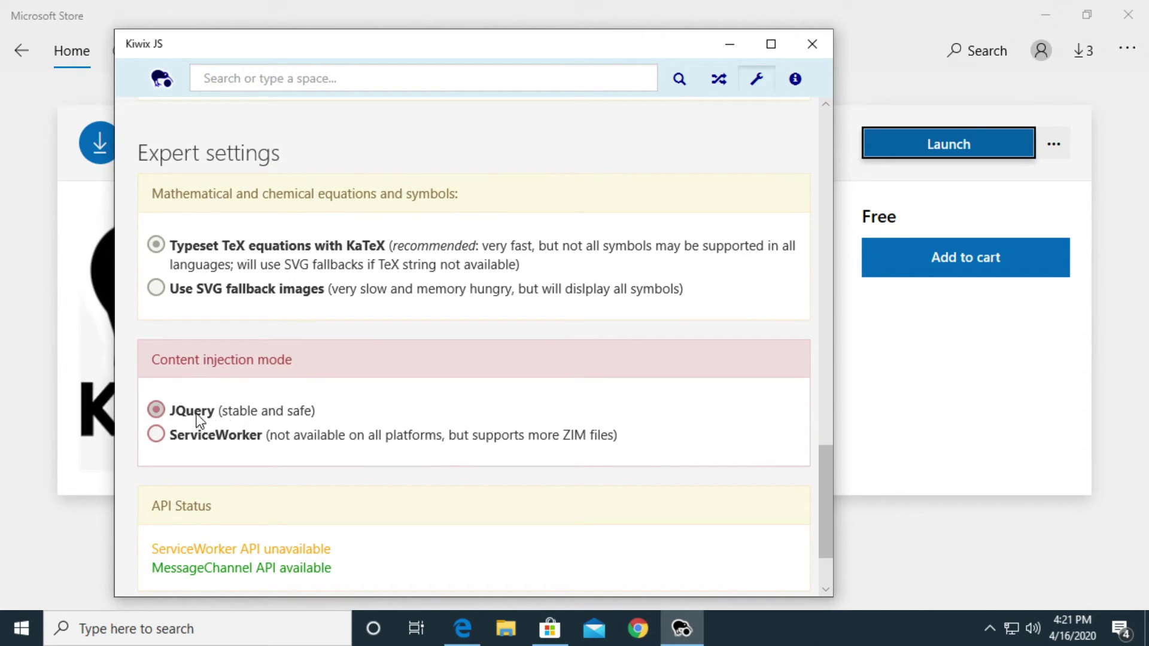
pyautogui.scroll(-2, 213, 442)
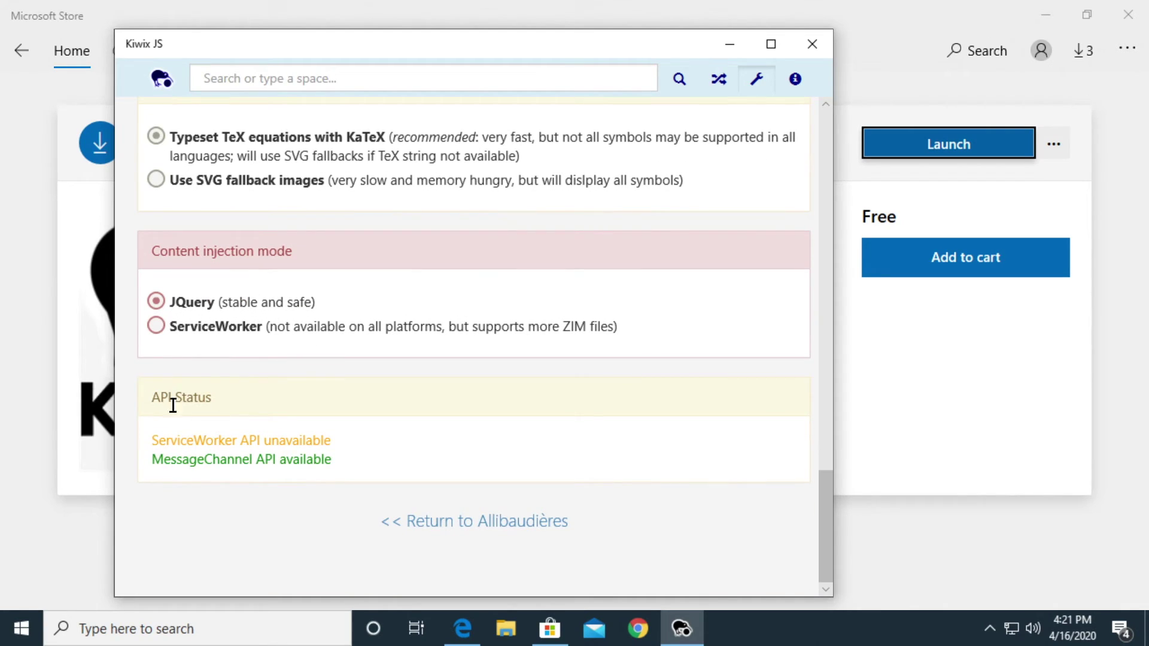
pyautogui.press('Home')
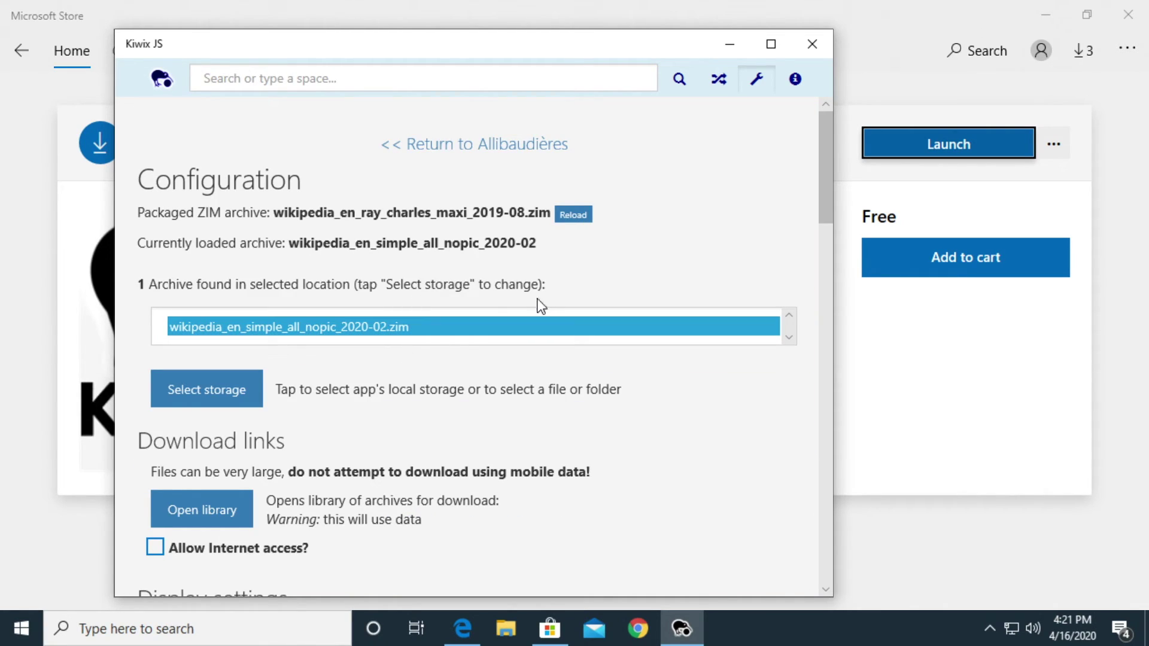
# Leave Configuration for the Wikipedia front page and open the linked Encyclopedia article
pyautogui.click(160, 79)
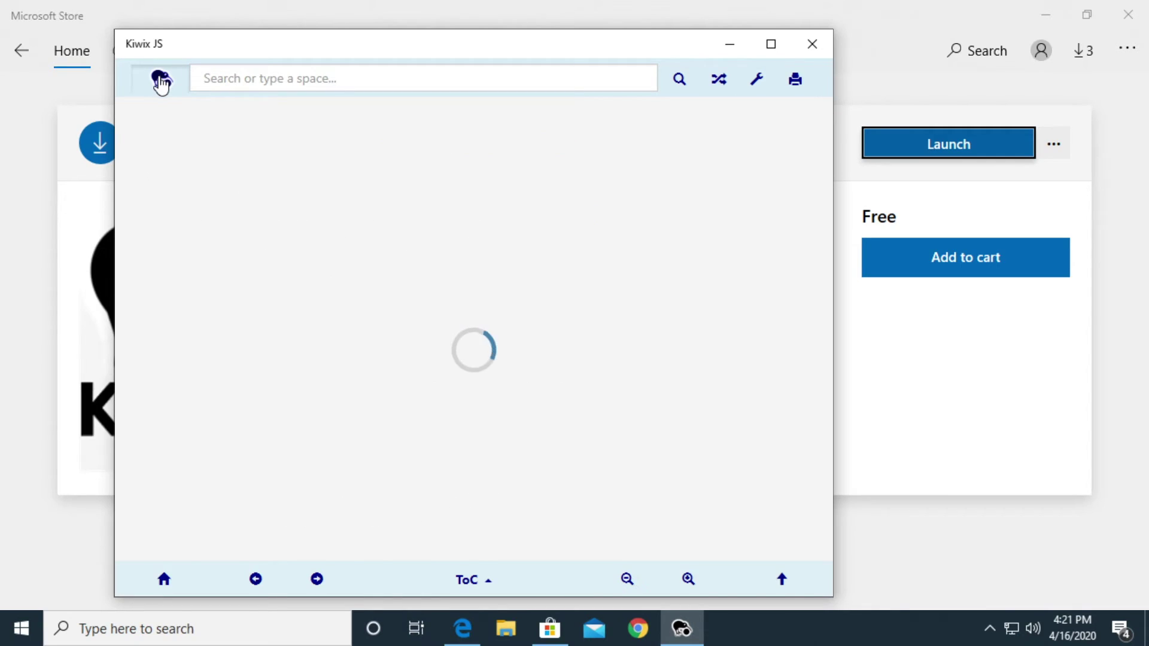
pyautogui.click(165, 578)
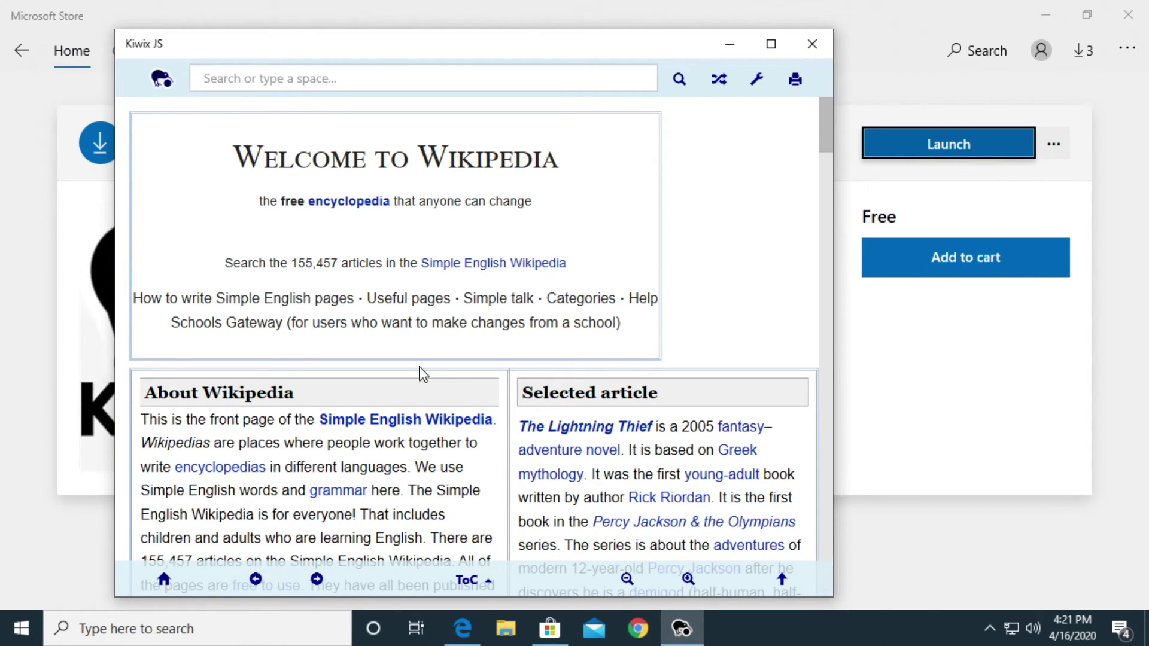
pyautogui.click(229, 468)
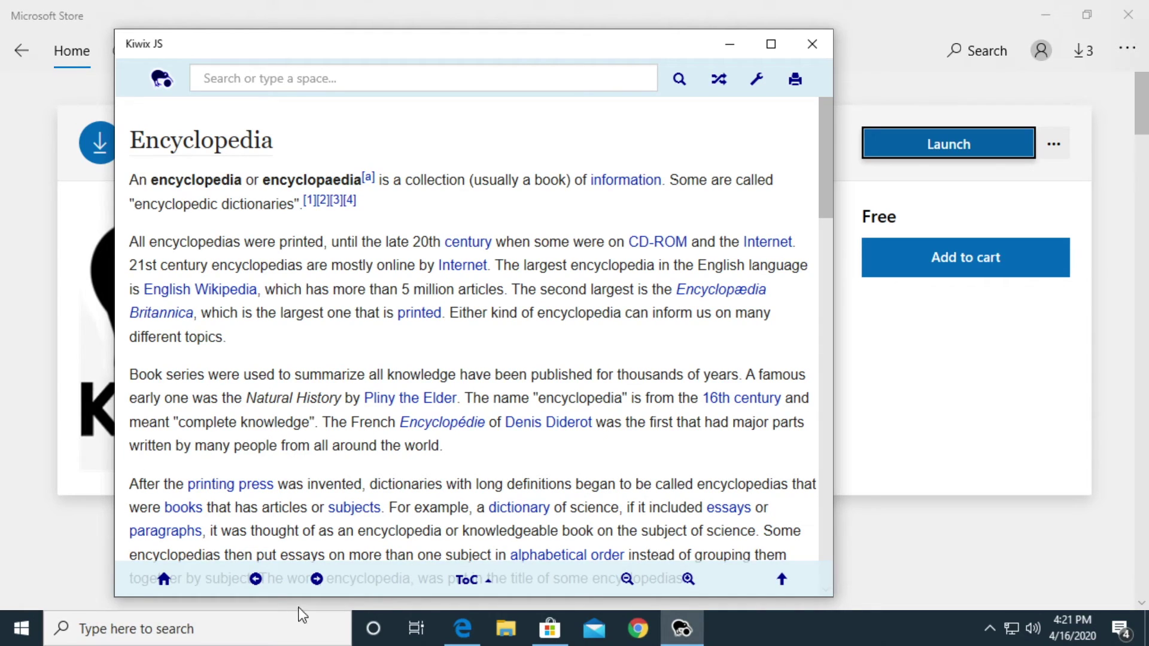
# Go back one page and forward again to the Encyclopedia article, and show its table of contents
pyautogui.click(255, 579)
pyautogui.click(317, 579)
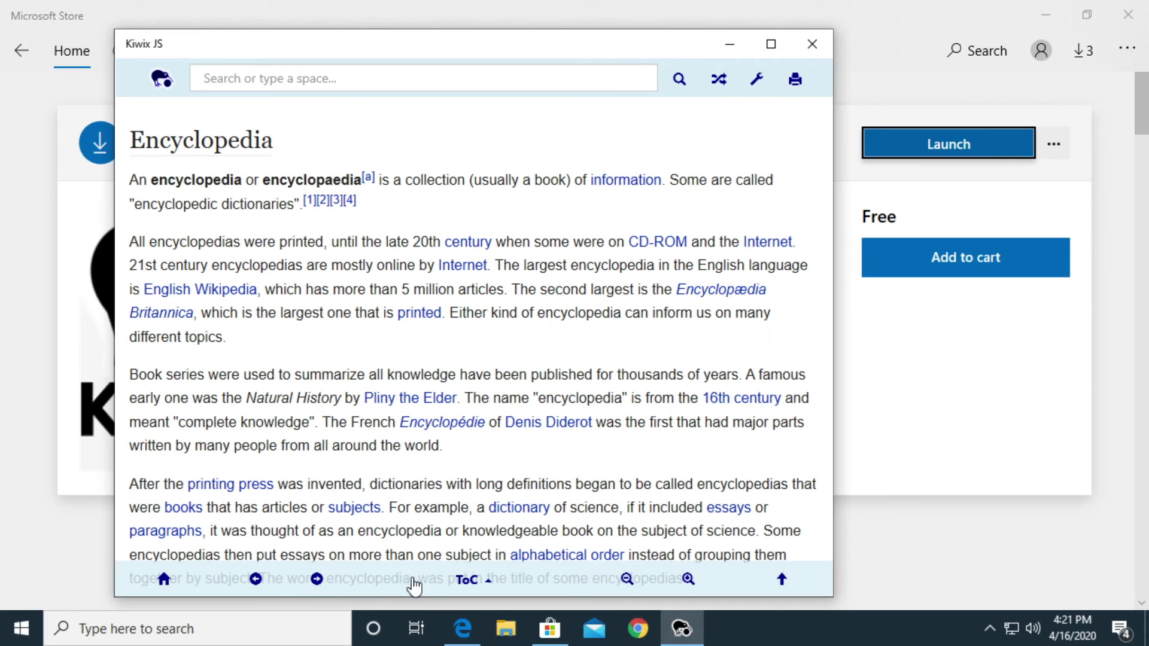
pyautogui.click(482, 580)
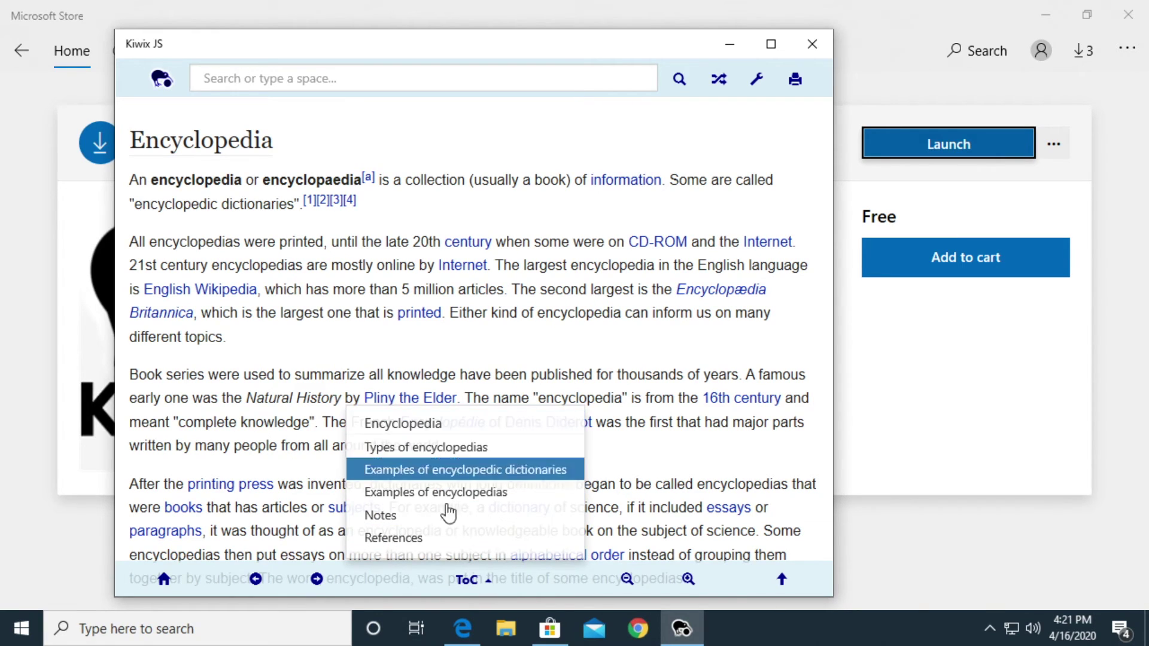
# Try smaller and larger text sizes for the Encyclopedia article, and leave it slightly smaller than at the start
pyautogui.click(627, 579)
pyautogui.click(627, 579)
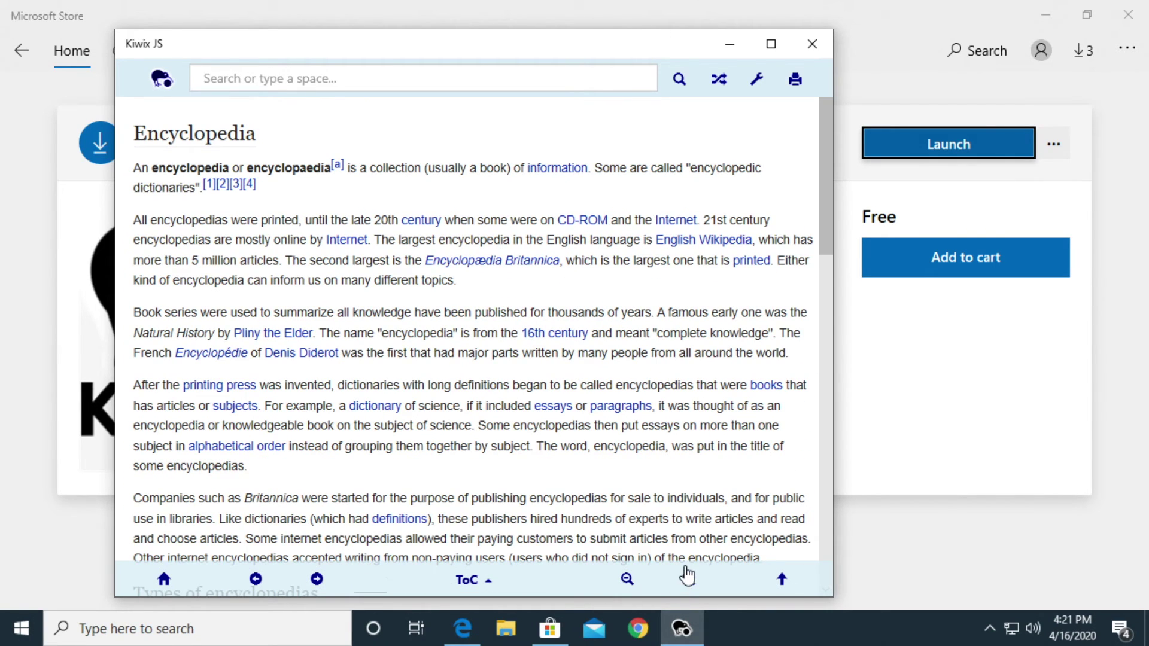
pyautogui.click(688, 579)
pyautogui.click(688, 579)
pyautogui.click(625, 579)
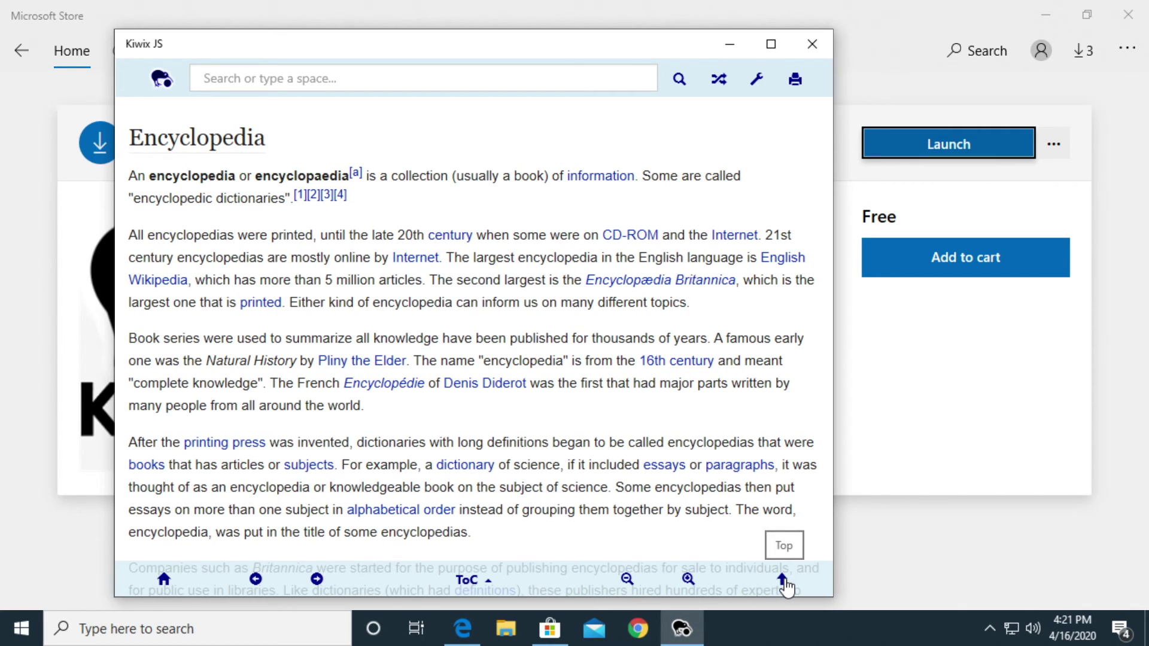
# Look through the Encyclopedia article down to its references and return to its beginning
pyautogui.scroll(-15, 583, 380)
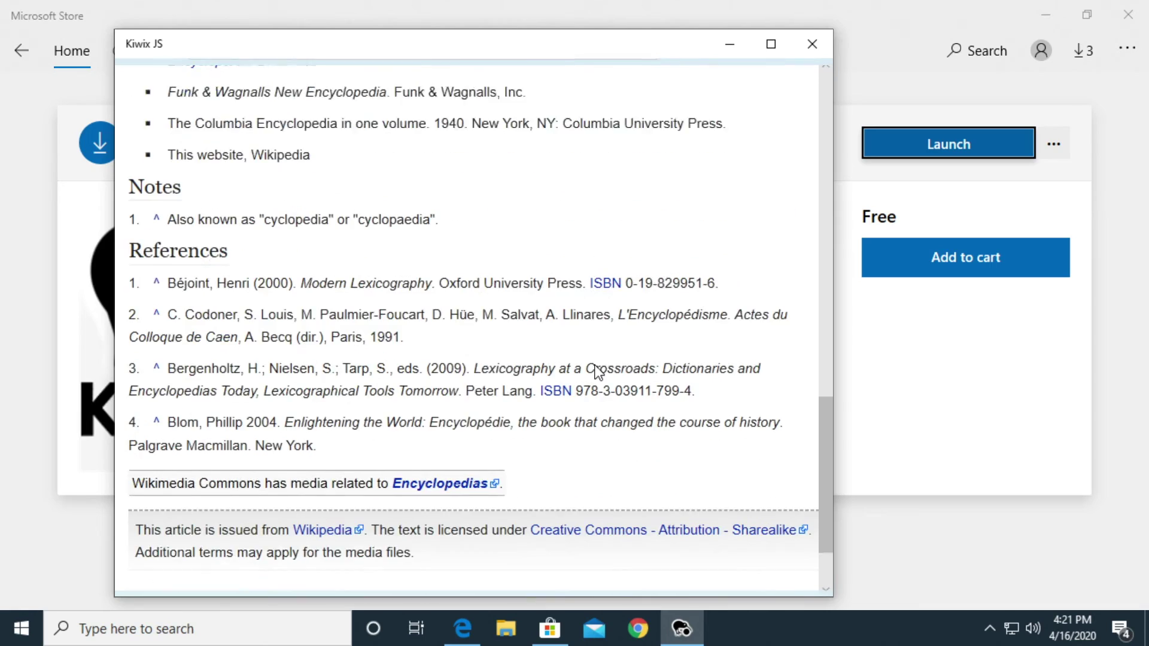
pyautogui.scroll(2, 763, 533)
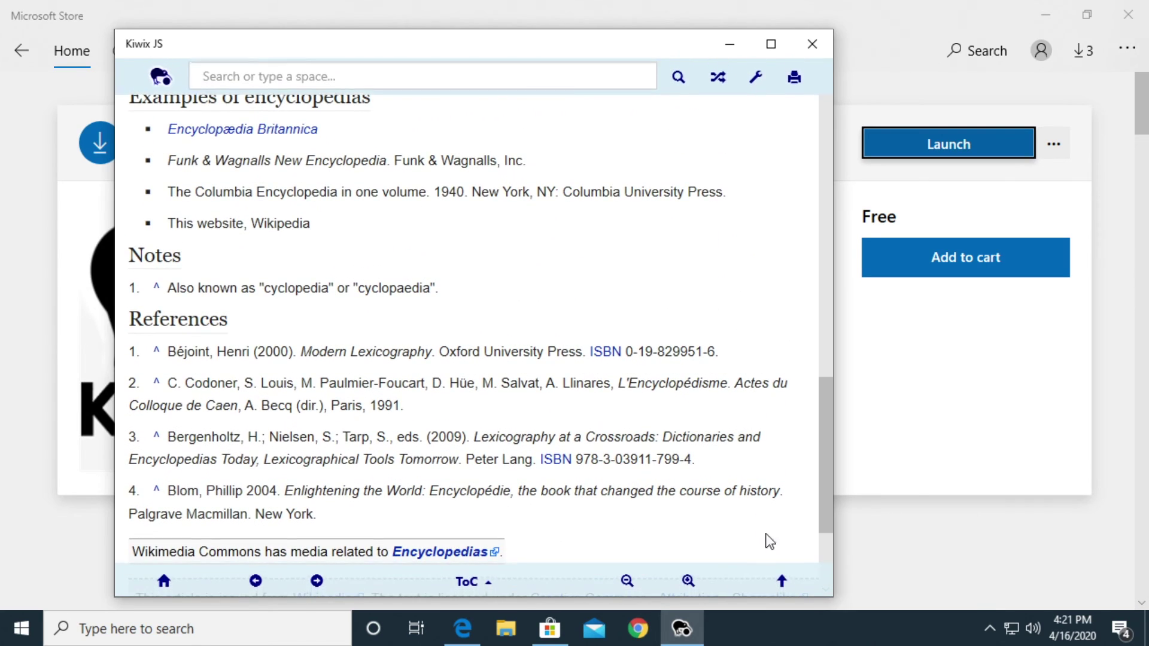
pyautogui.click(780, 580)
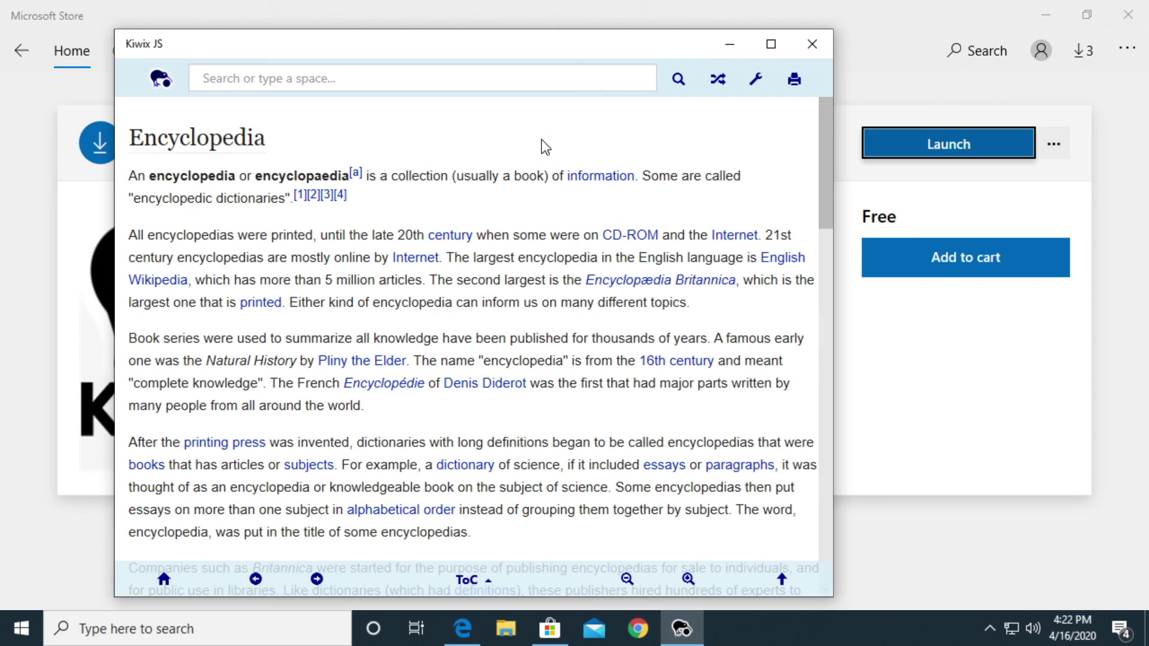
pyautogui.scroll(-6, 530, 126)
pyautogui.scroll(7, 521, 116)
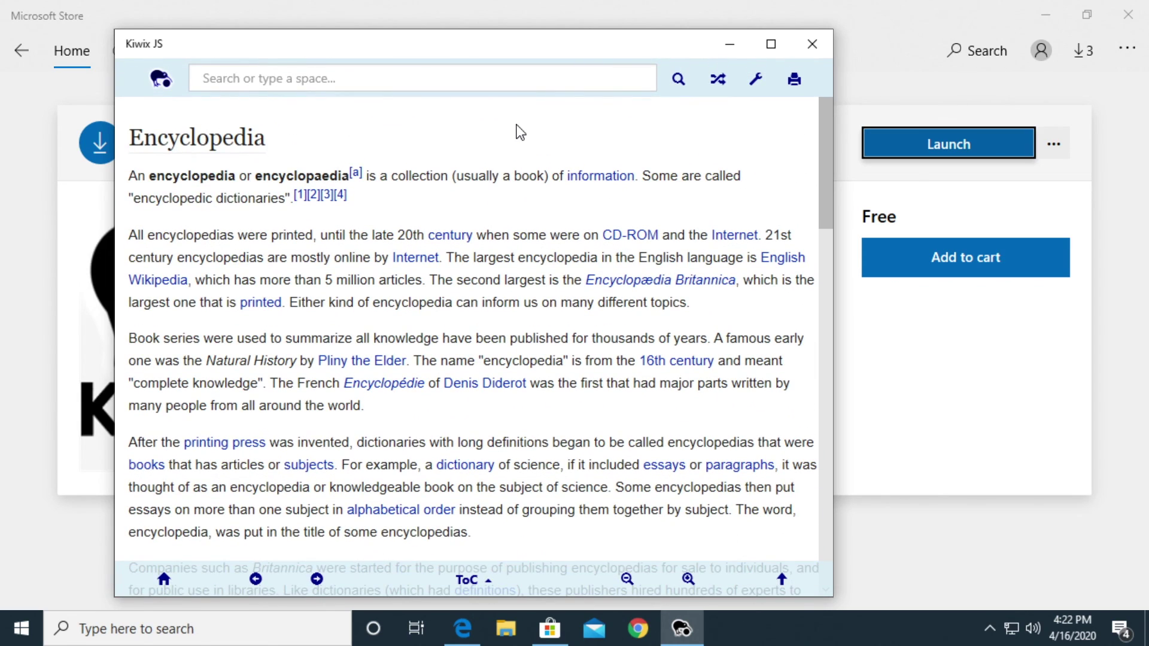